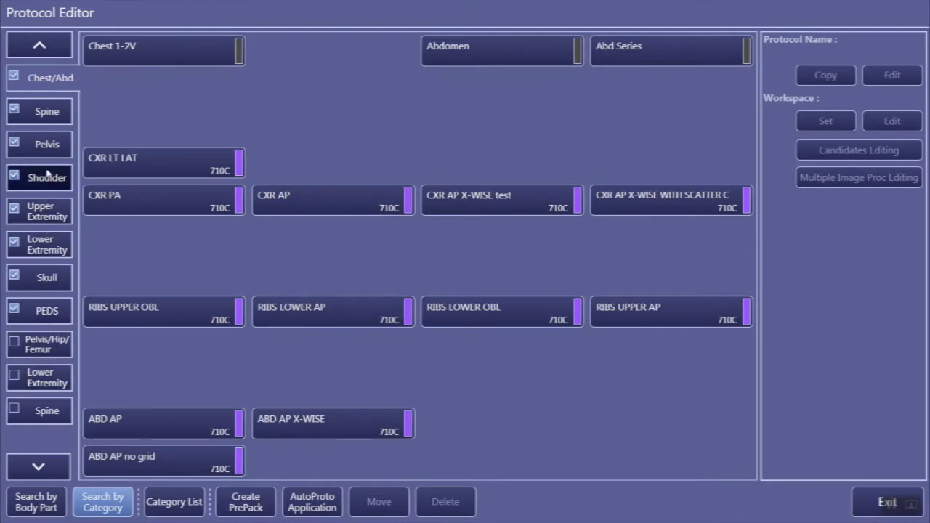
Step: Rename the Chest/Abd category in the category list to Chest/Abdomen
{"action": "left_click", "coordinate": [174, 503]}
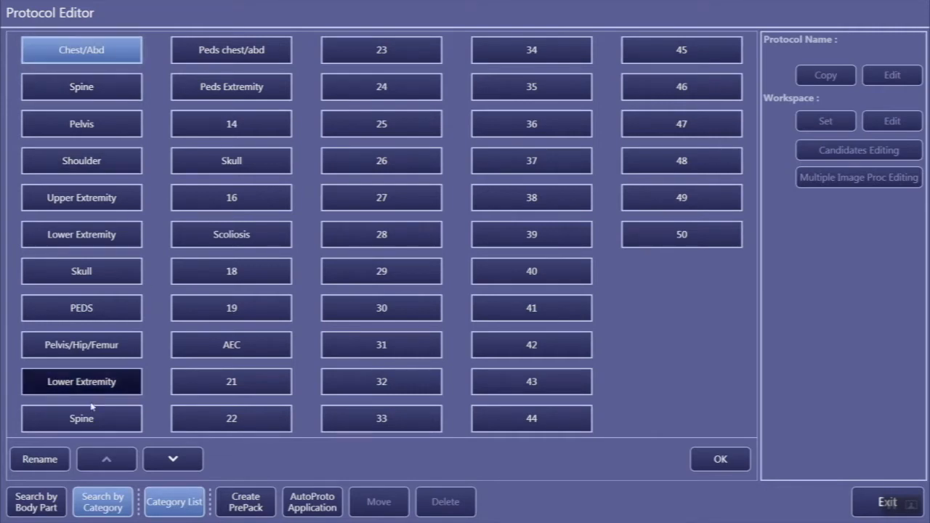
{"action": "left_click", "coordinate": [40, 460]}
{"action": "left_click", "coordinate": [456, 255]}
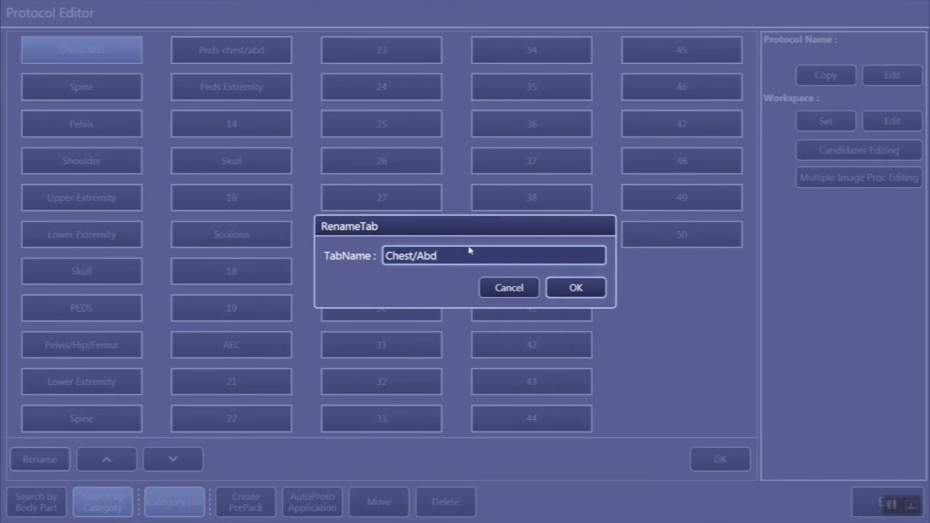
{"action": "type", "text": "ome"}
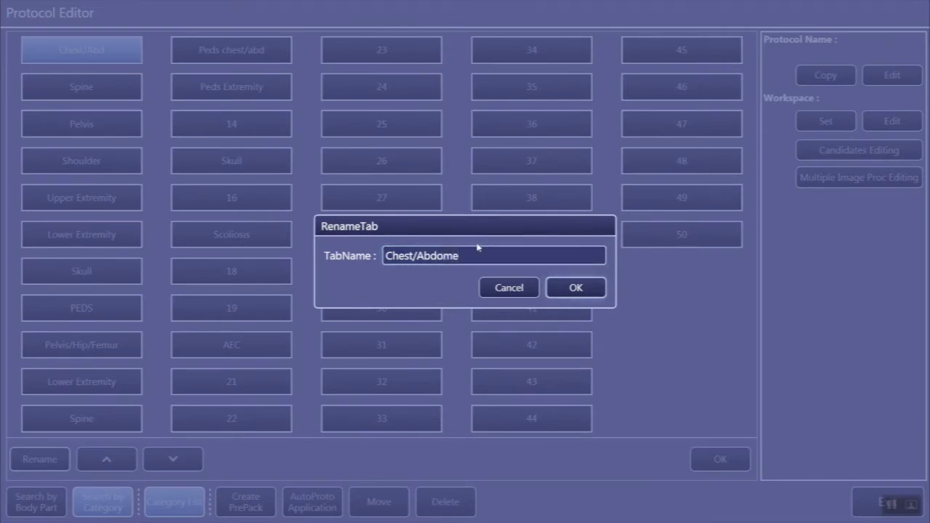
{"action": "type", "text": "n"}
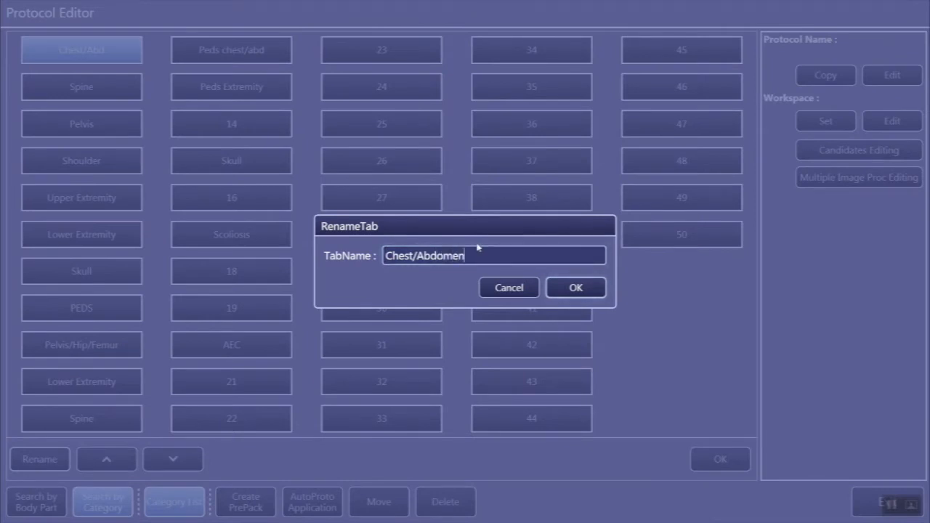
{"action": "left_click", "coordinate": [571, 296]}
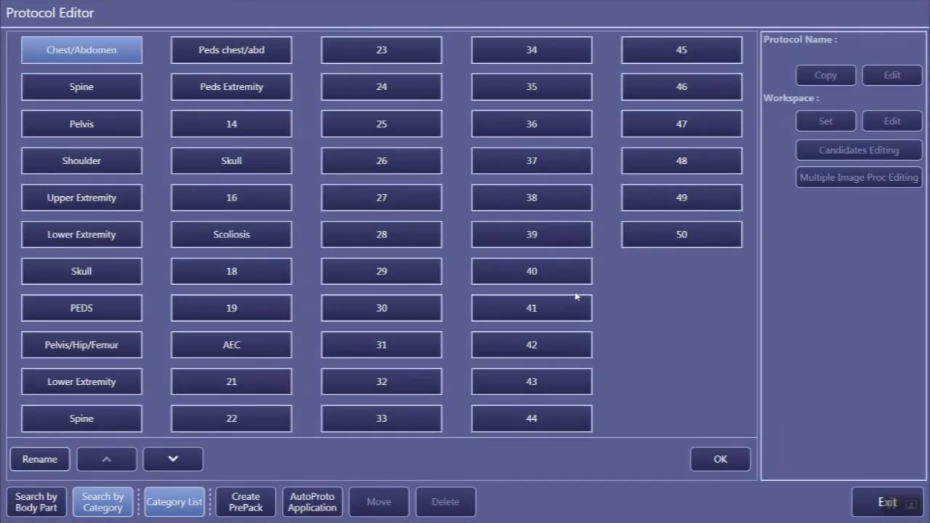
Step: Move the Pelvis category one place up in the category order and back down again
{"action": "left_click", "coordinate": [79, 130]}
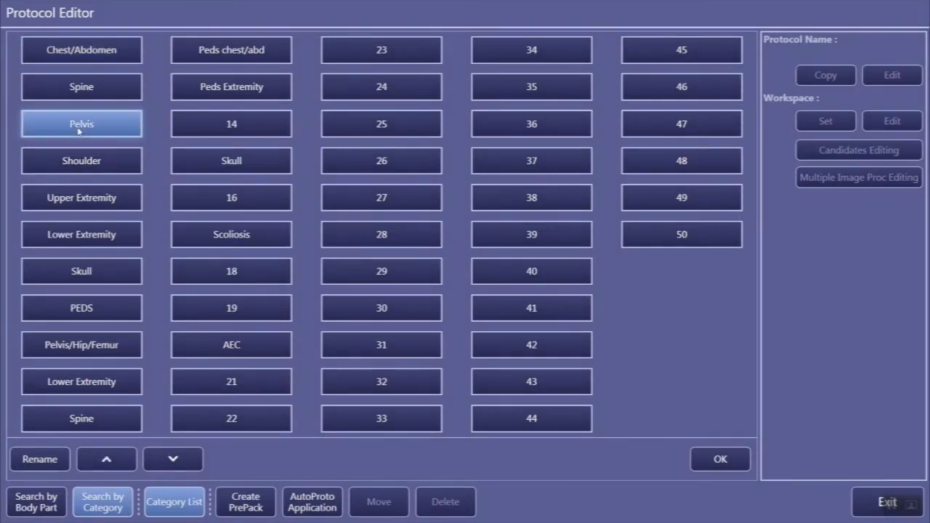
{"action": "left_click", "coordinate": [109, 461]}
{"action": "left_click", "coordinate": [169, 461]}
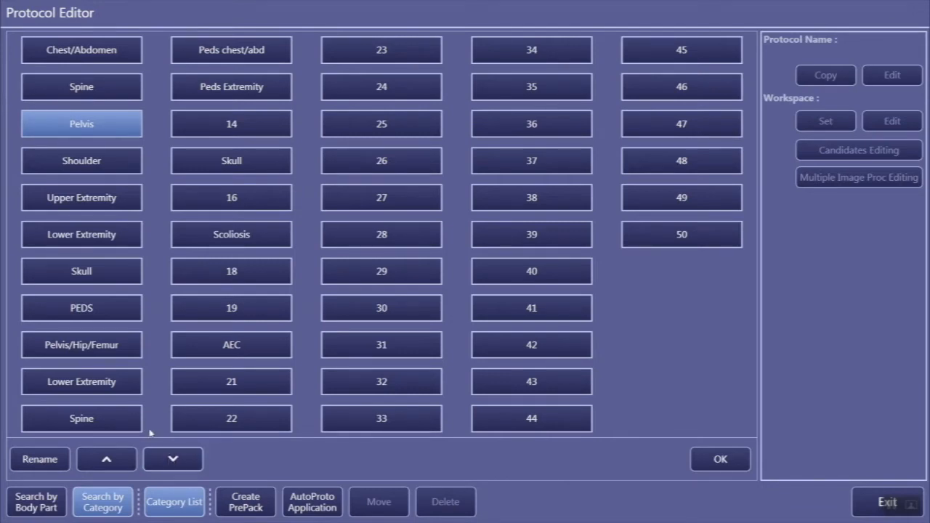
Step: Leave the category list, disable the Pelvis category and enable it again
{"action": "left_click", "coordinate": [175, 507]}
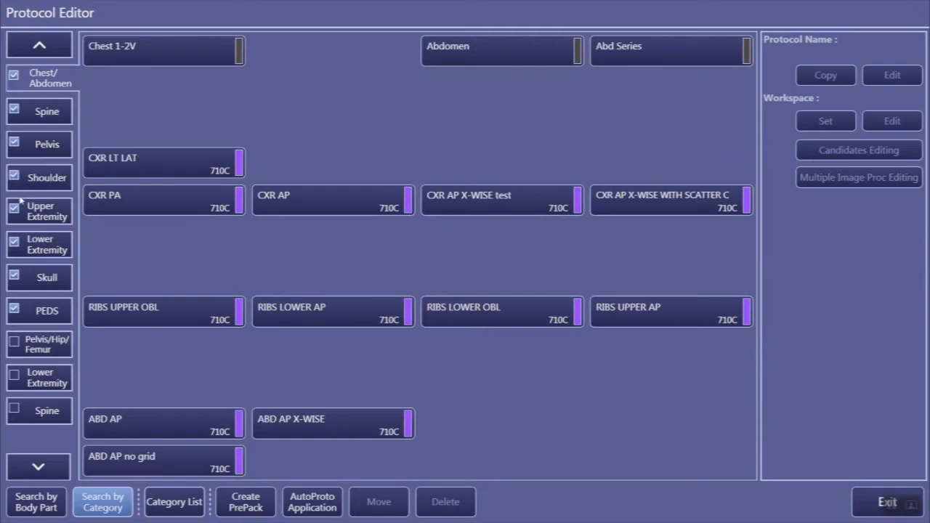
{"action": "left_click", "coordinate": [14, 143]}
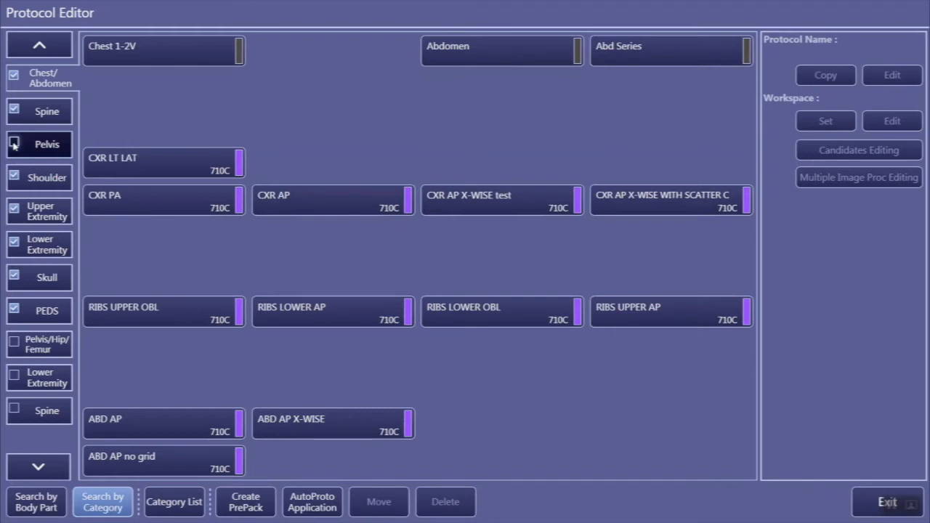
{"action": "left_click", "coordinate": [15, 145]}
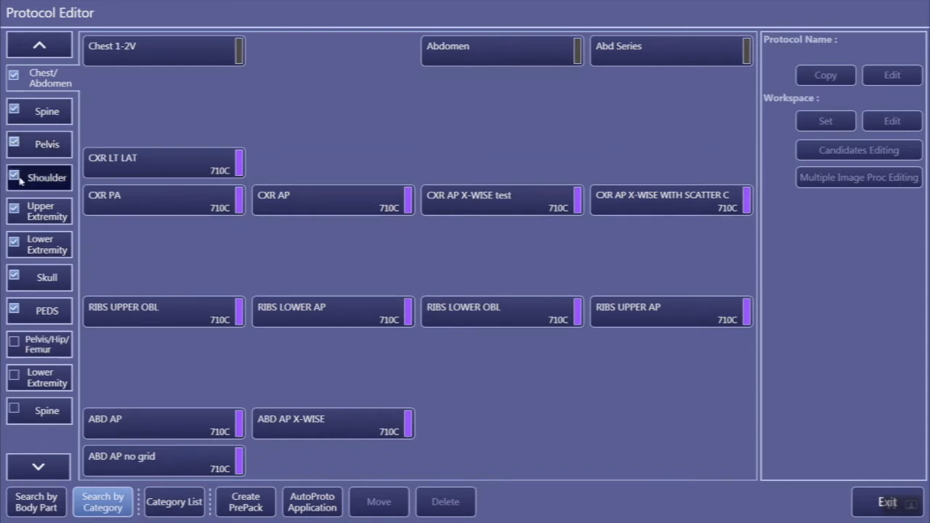
Step: Search the protocols by body part for the upper extremity and browse both pages of frequently used protocols
{"action": "left_click", "coordinate": [39, 511]}
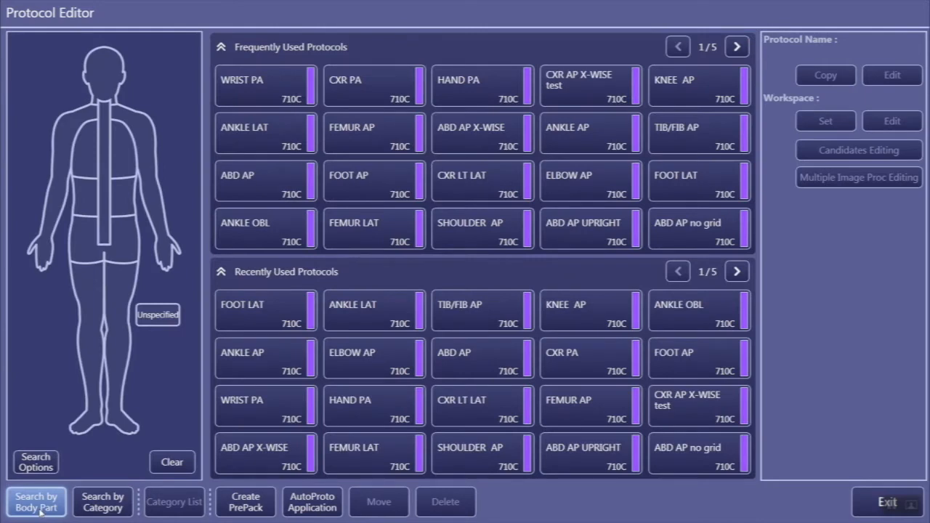
{"action": "left_click", "coordinate": [167, 243]}
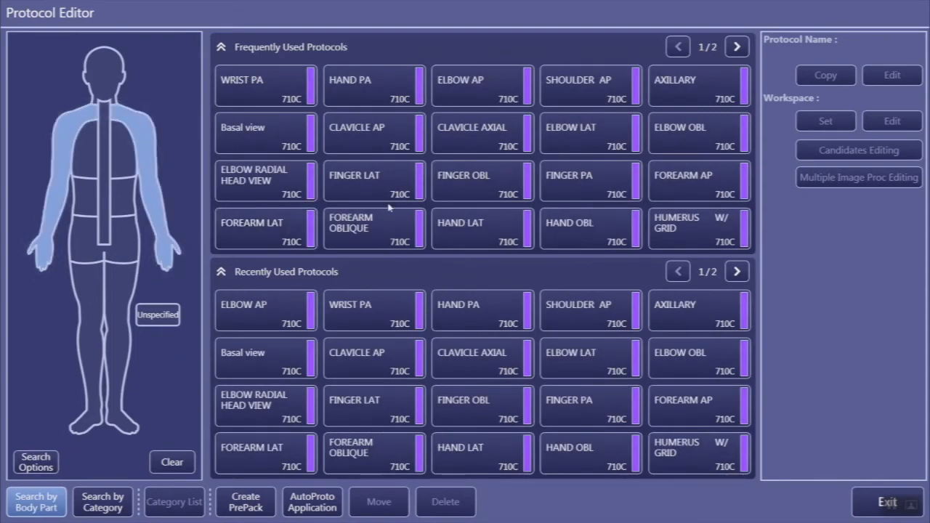
{"action": "left_click", "coordinate": [734, 48]}
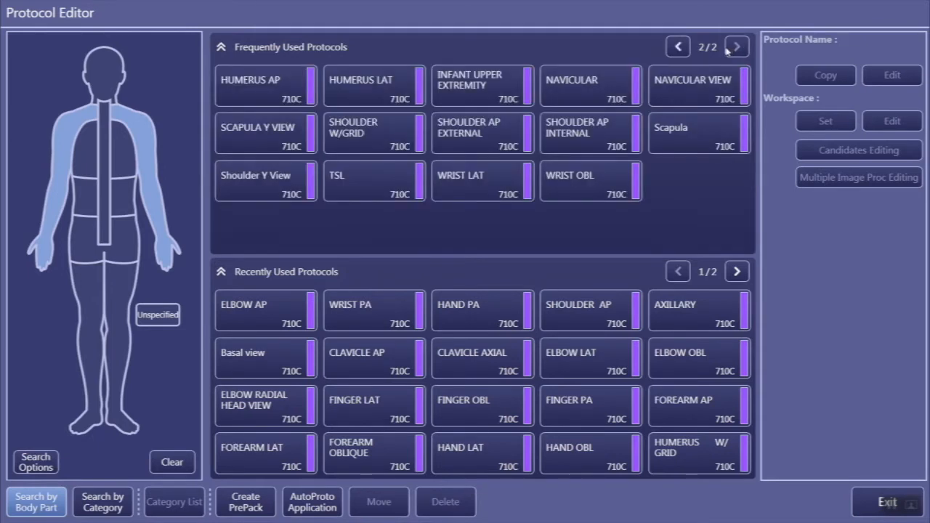
{"action": "left_click", "coordinate": [677, 48]}
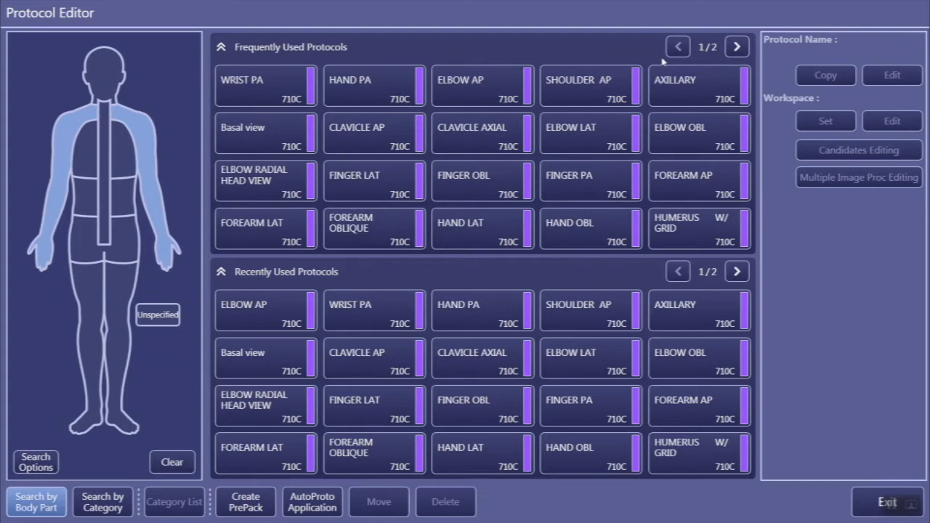
Step: Place the FINGER LAT protocol in the empty Upper Extremity category slot directly below the upper FOREARM OBLIQUE
{"action": "left_click", "coordinate": [389, 191]}
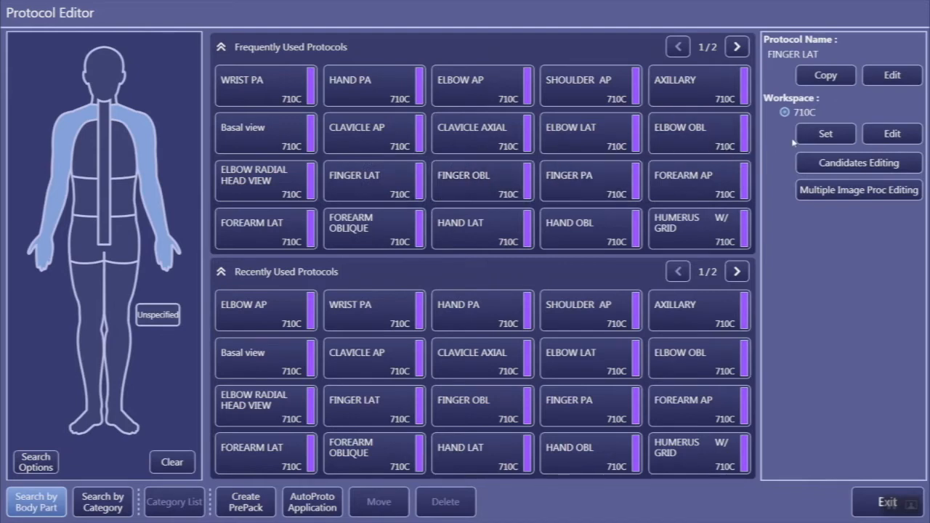
{"action": "left_click", "coordinate": [817, 136]}
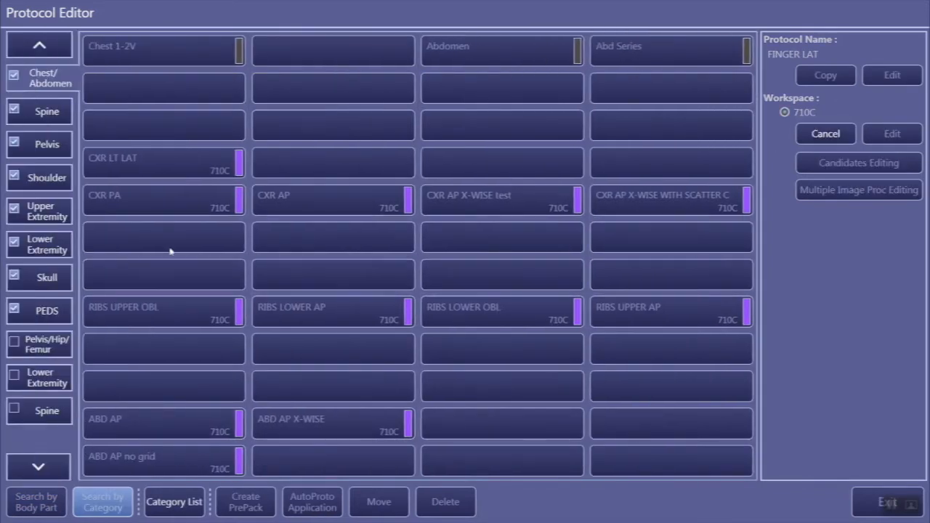
{"action": "left_click", "coordinate": [69, 218]}
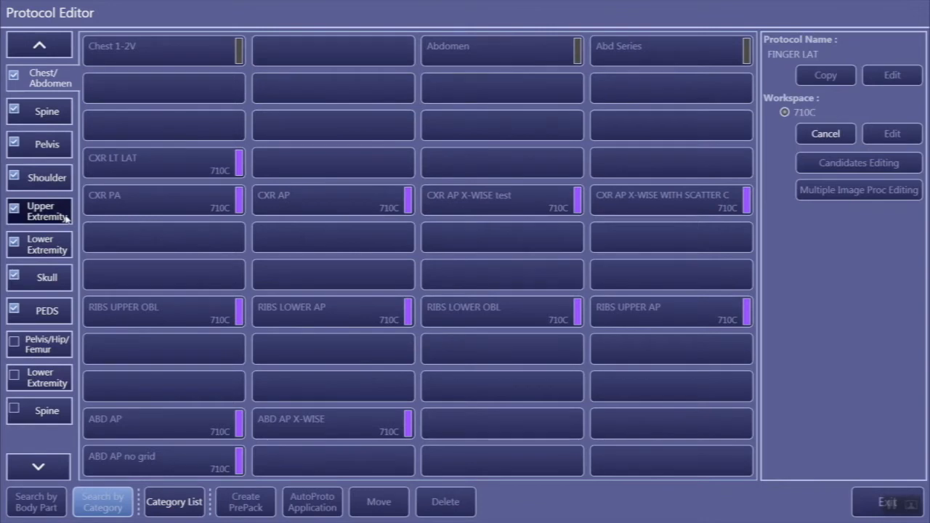
{"action": "left_click", "coordinate": [704, 243]}
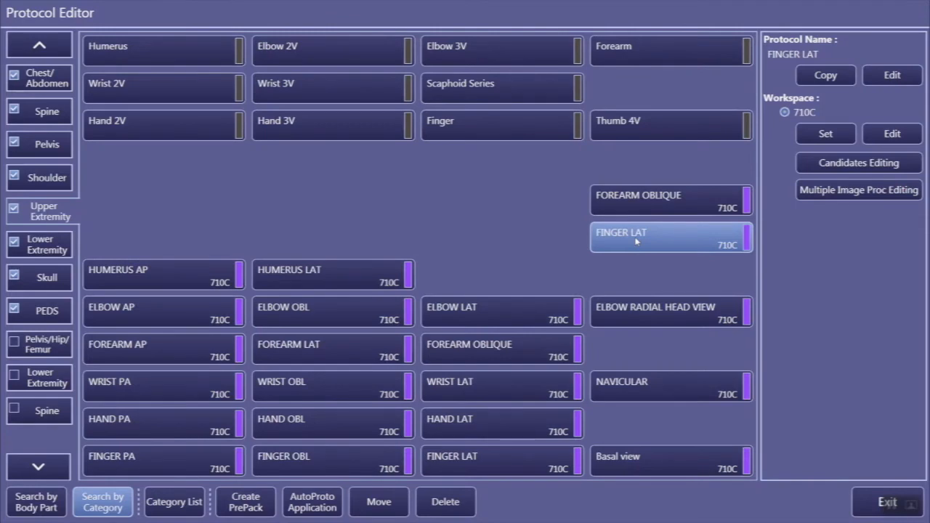
Step: Move HUMERUS LAT to the empty slot beside the upper FINGER LAT and back to its place beside HUMERUS AP
{"action": "left_click", "coordinate": [317, 286]}
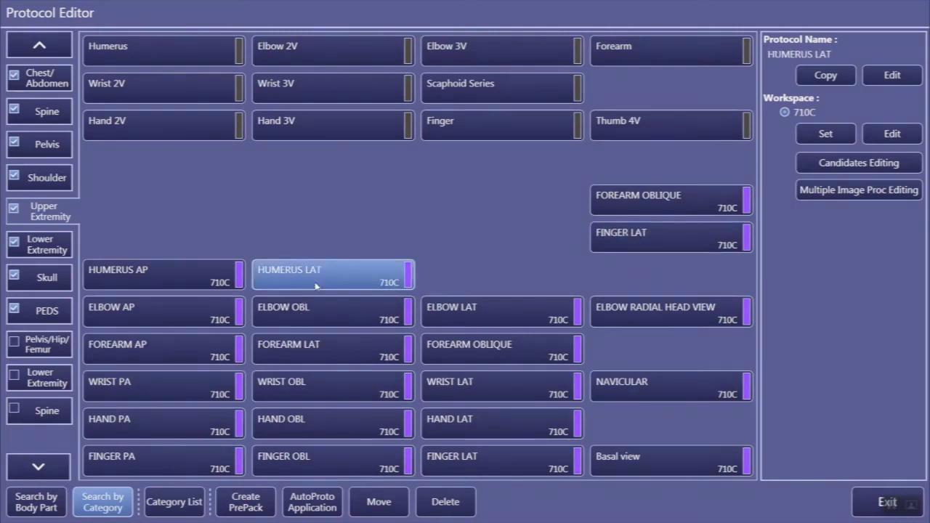
{"action": "left_click", "coordinate": [380, 503]}
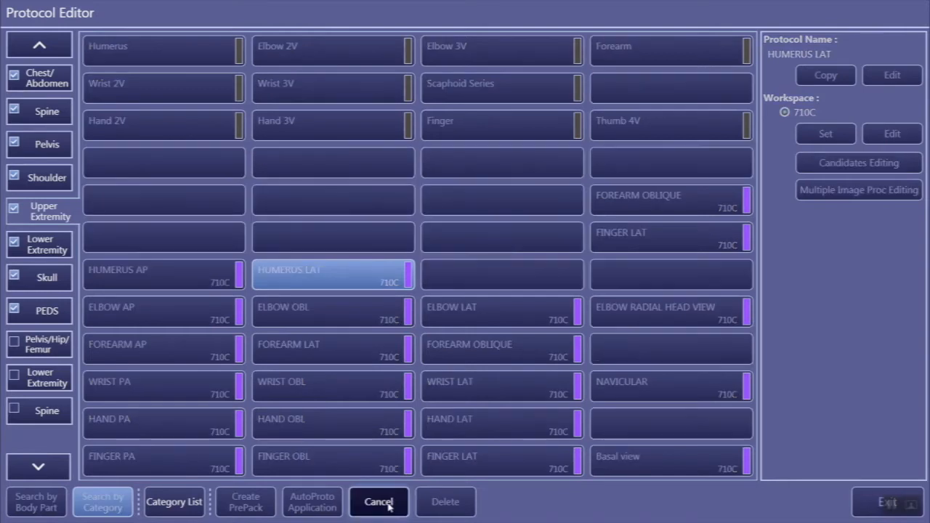
{"action": "left_click", "coordinate": [497, 244]}
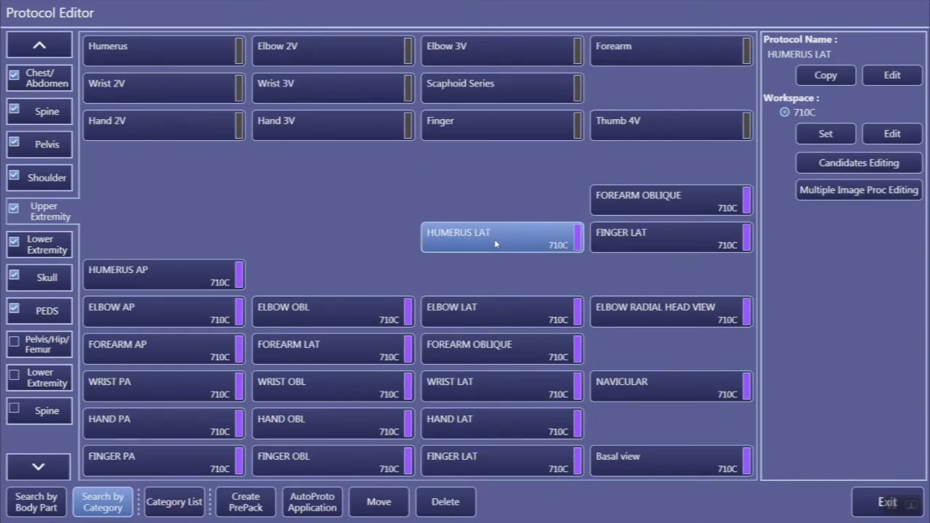
{"action": "left_click", "coordinate": [380, 507]}
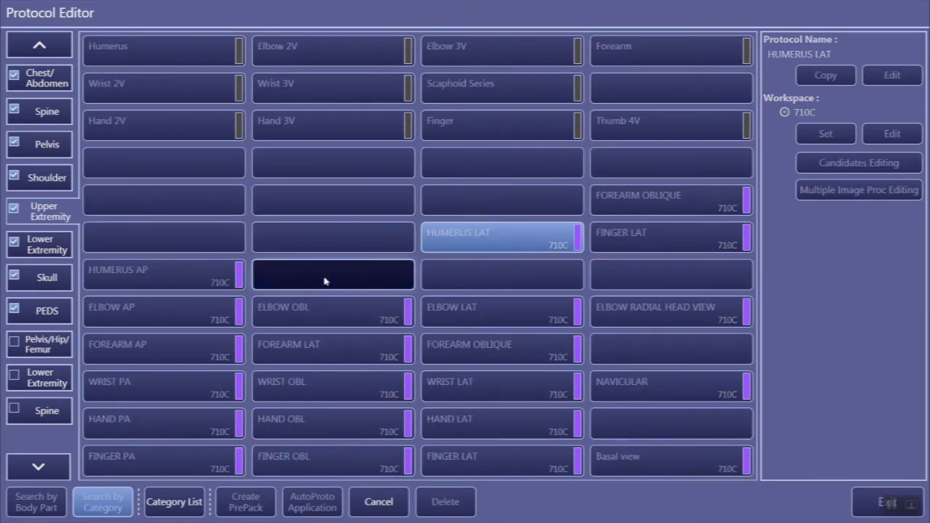
{"action": "left_click", "coordinate": [321, 287]}
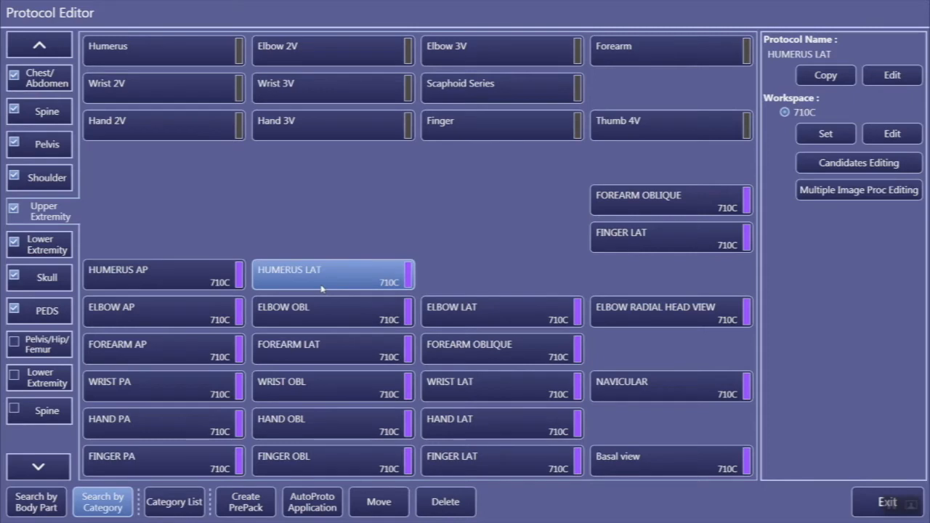
Step: Delete the duplicate FINGER LAT protocol below the upper FOREARM OBLIQUE in the Upper Extremity category
{"action": "left_click", "coordinate": [645, 238]}
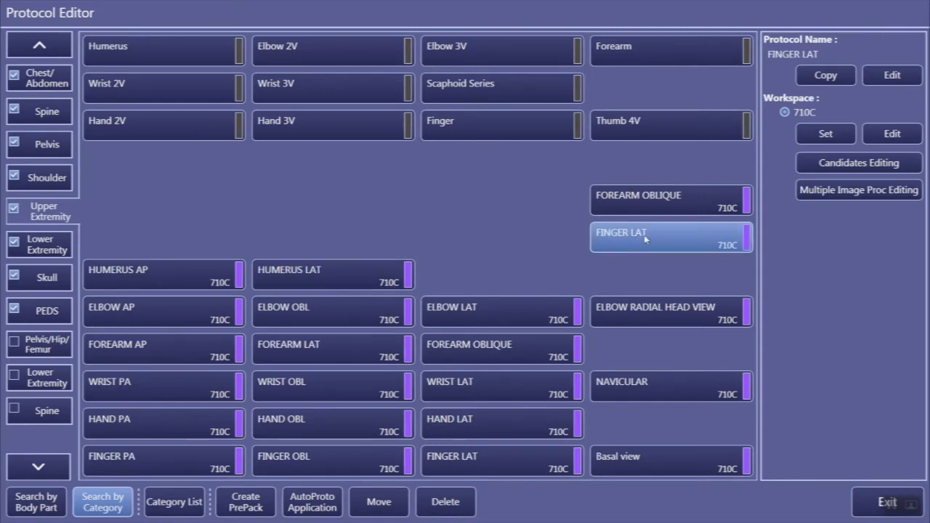
{"action": "left_click", "coordinate": [456, 506]}
{"action": "left_click", "coordinate": [587, 283]}
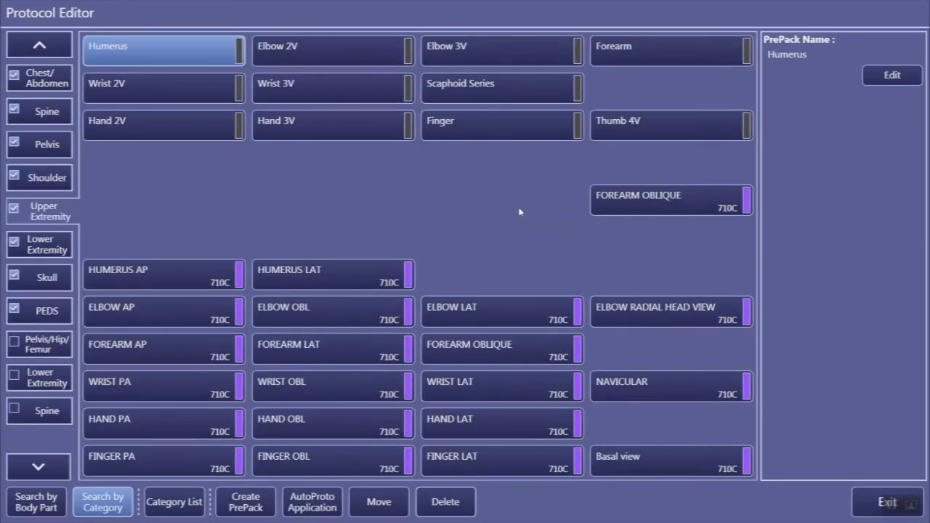
Step: Delete the duplicate FOREARM OBLIQUE protocol below Thumb 4V in the Upper Extremity category
{"action": "left_click", "coordinate": [633, 210]}
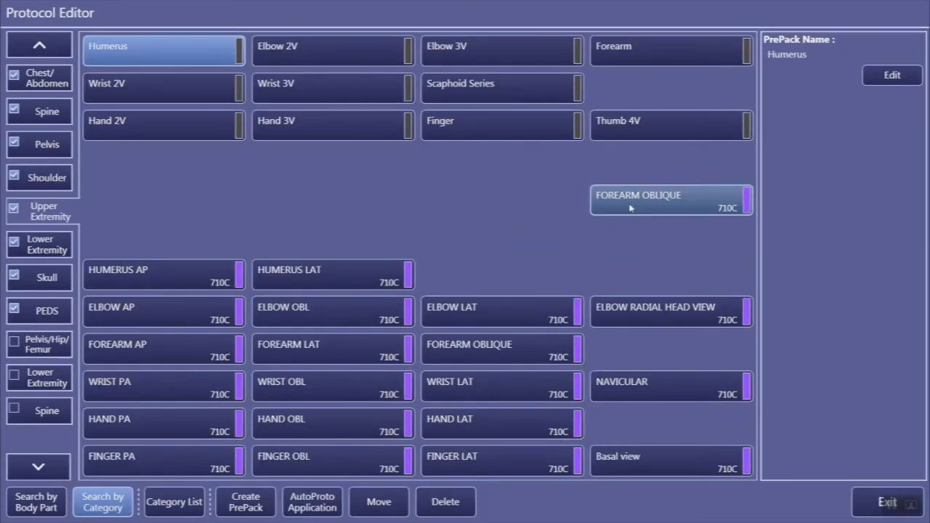
{"action": "left_click", "coordinate": [438, 503]}
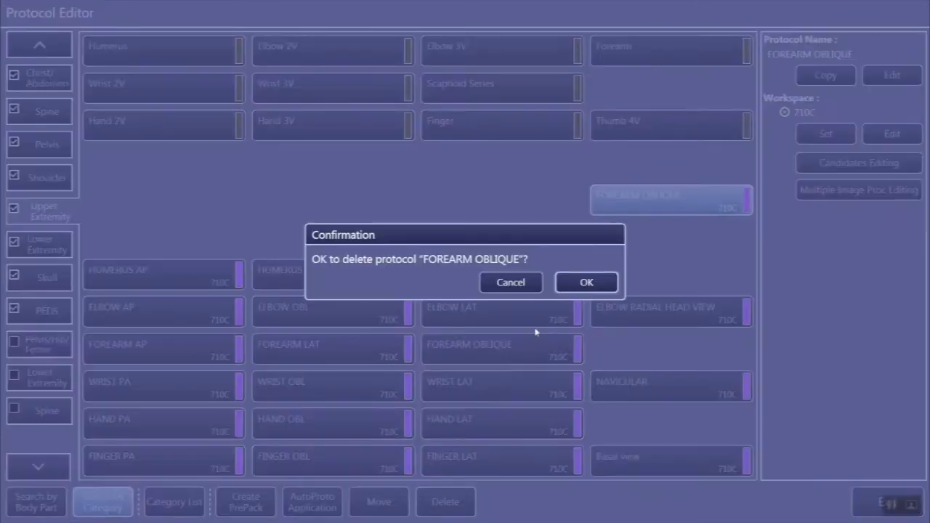
{"action": "left_click", "coordinate": [587, 283]}
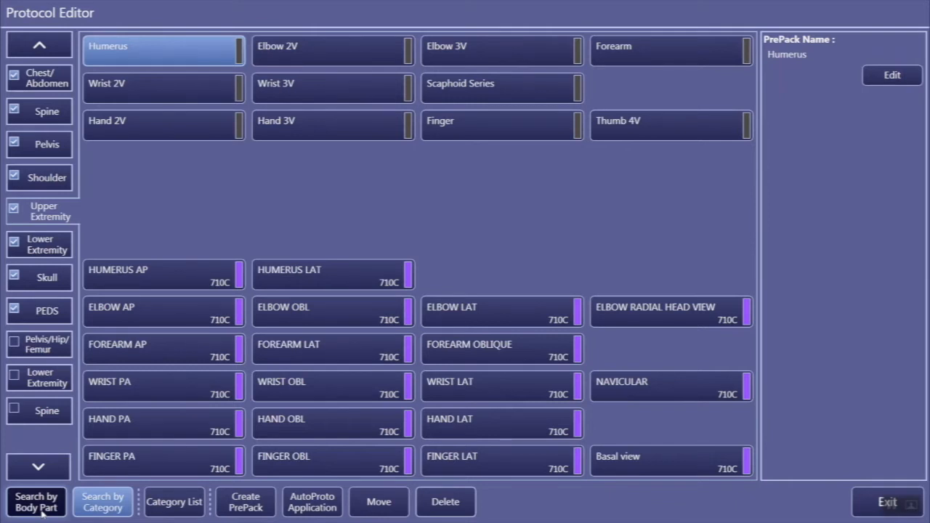
Step: Start a new PrePack named Test and add the code value CH2 to it
{"action": "left_click", "coordinate": [242, 505]}
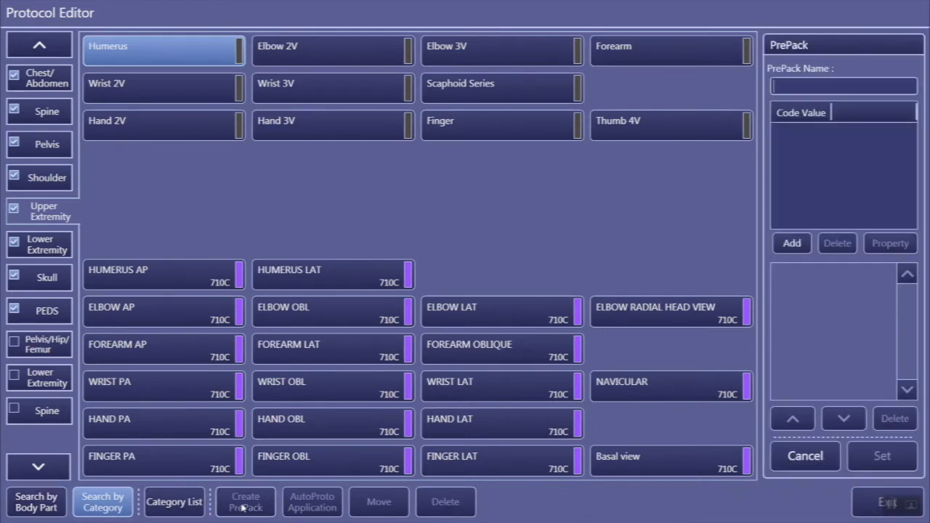
{"action": "left_click", "coordinate": [796, 84]}
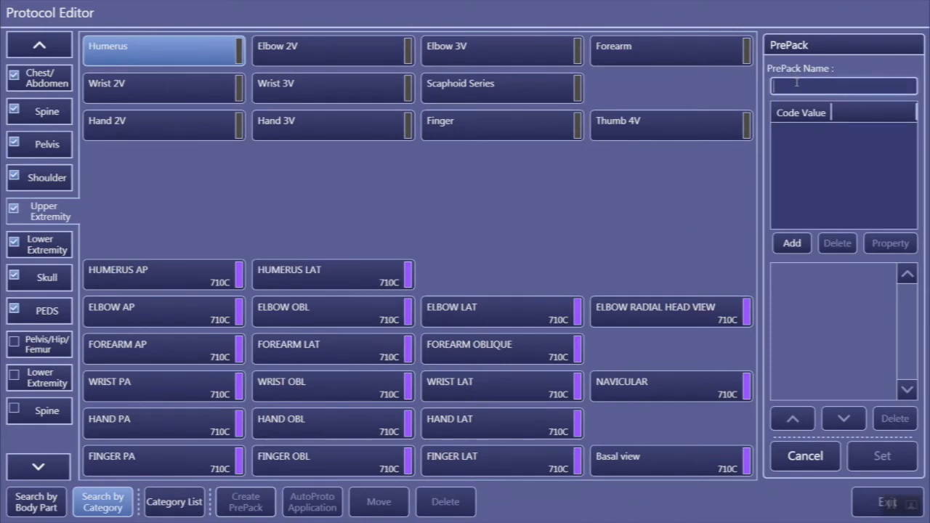
{"action": "type", "text": "Test"}
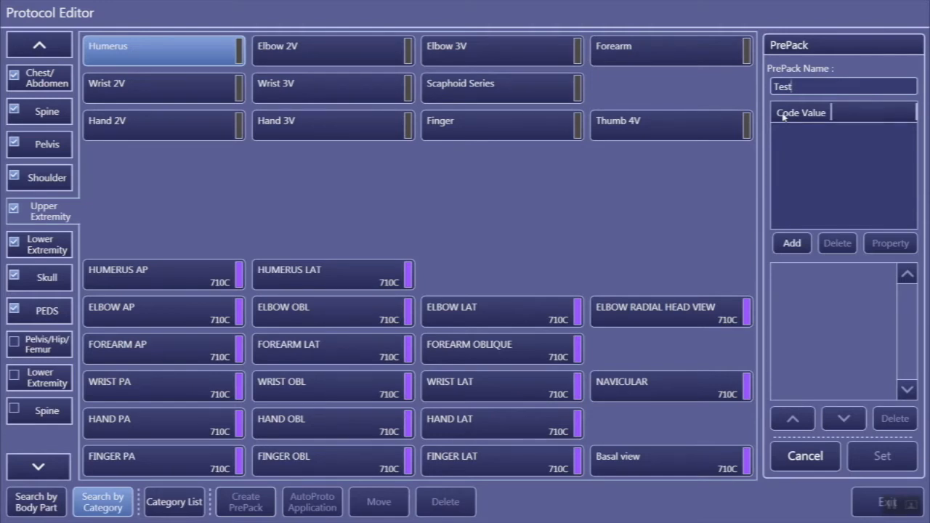
{"action": "left_click", "coordinate": [791, 245]}
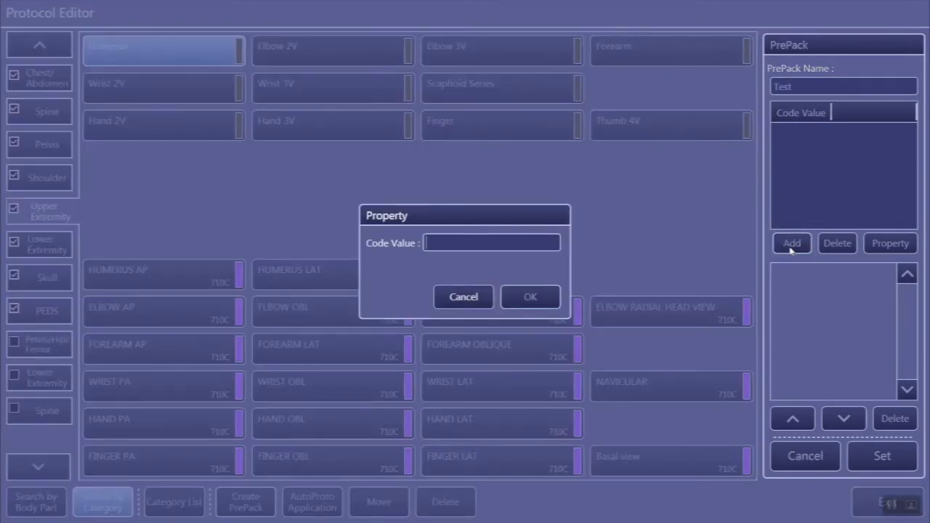
{"action": "type", "text": "CH2"}
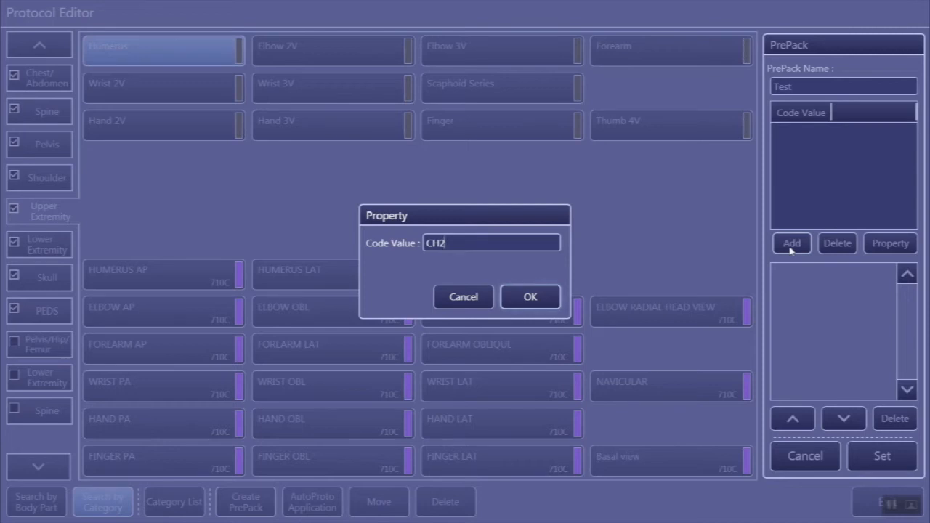
{"action": "left_click", "coordinate": [536, 299]}
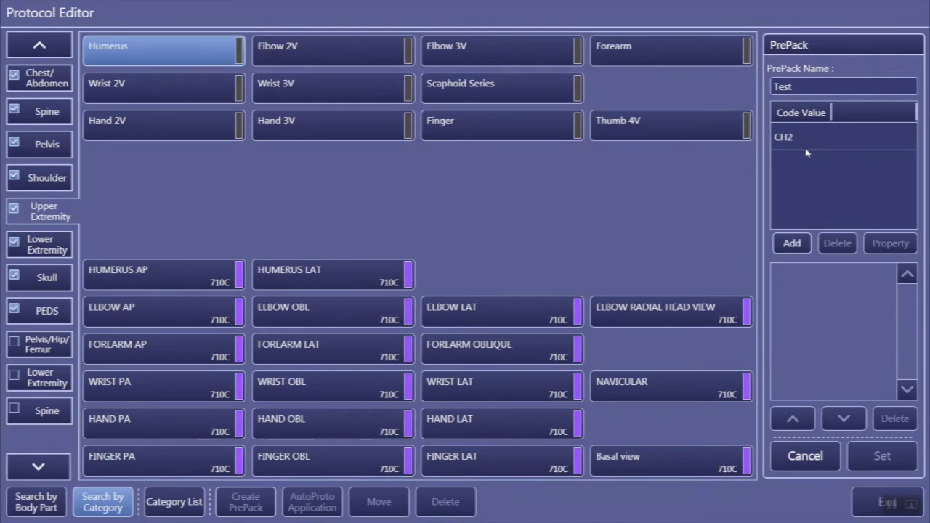
Step: Add ELBOW LAT, NASAL BONE LAT and KNEE AP to the Test PrePack, and move KNEE AP to the head of its protocol list
{"action": "left_click", "coordinate": [509, 322]}
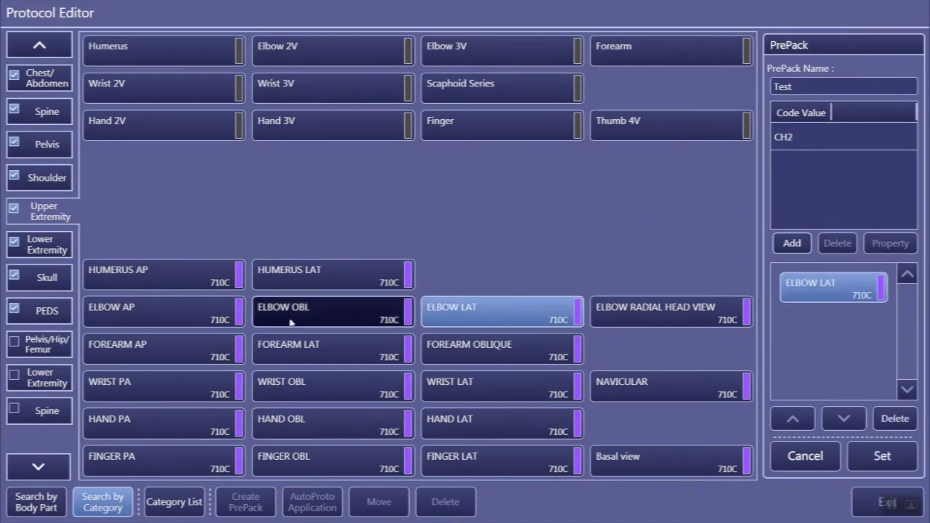
{"action": "left_click", "coordinate": [48, 282]}
{"action": "left_click", "coordinate": [145, 315]}
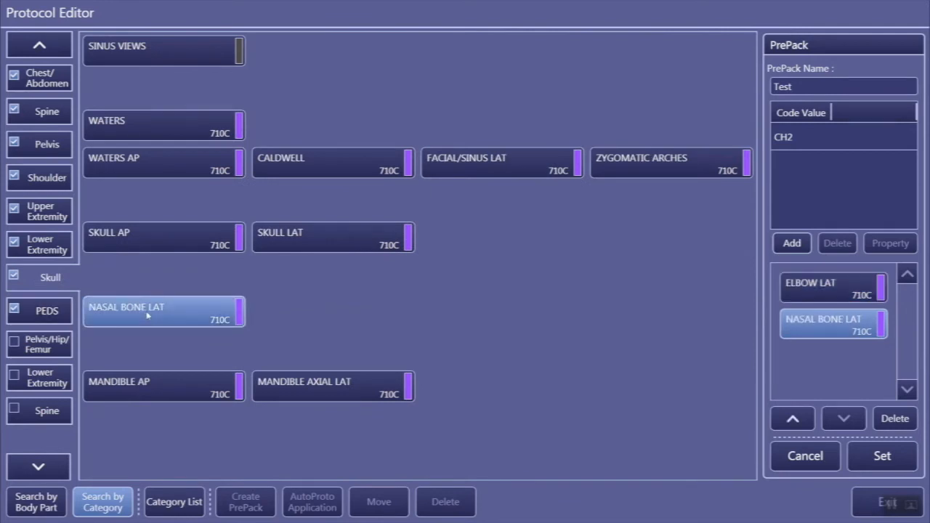
{"action": "left_click", "coordinate": [54, 247]}
{"action": "left_click", "coordinate": [119, 236]}
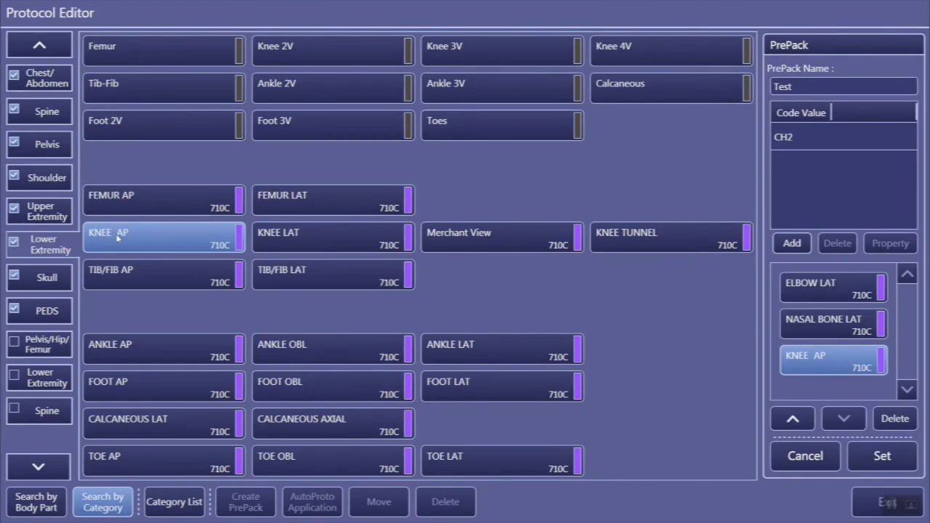
{"action": "left_click", "coordinate": [782, 424]}
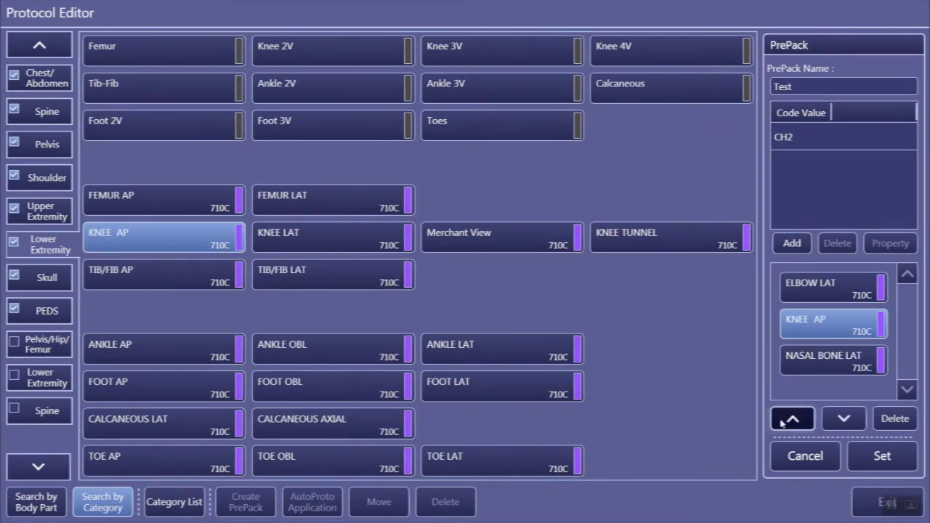
{"action": "left_click", "coordinate": [782, 424]}
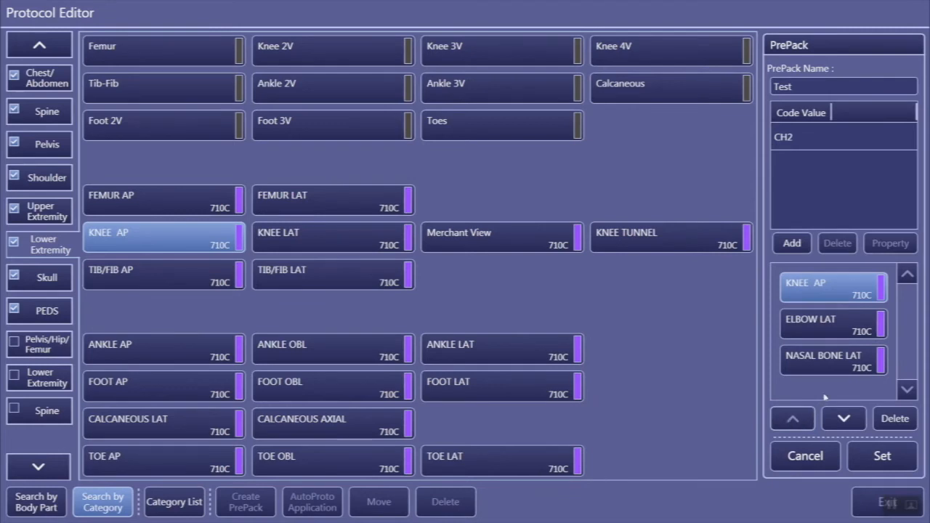
Step: Remove NASAL BONE LAT from the Test PrePack and place the PrePack in the empty slot beside Toes in Lower Extremity
{"action": "left_click", "coordinate": [823, 366]}
{"action": "left_click", "coordinate": [888, 420]}
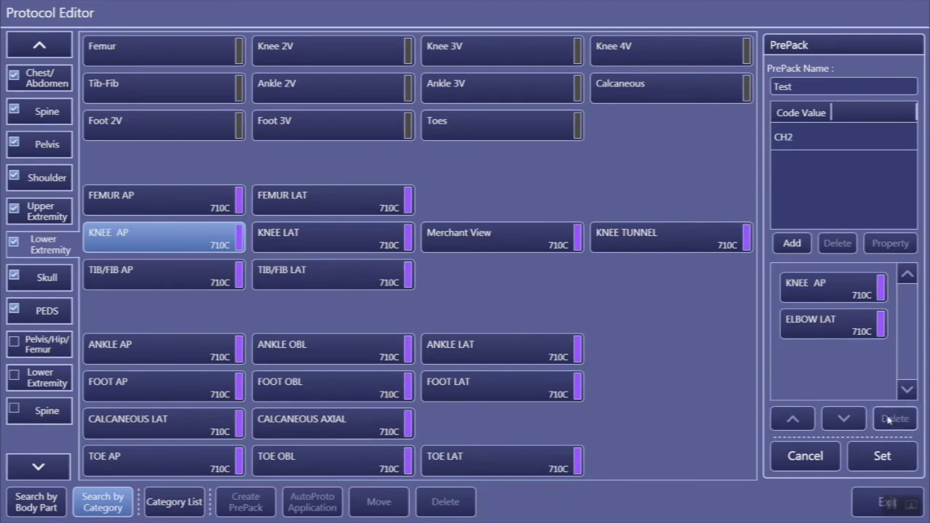
{"action": "left_click", "coordinate": [883, 456]}
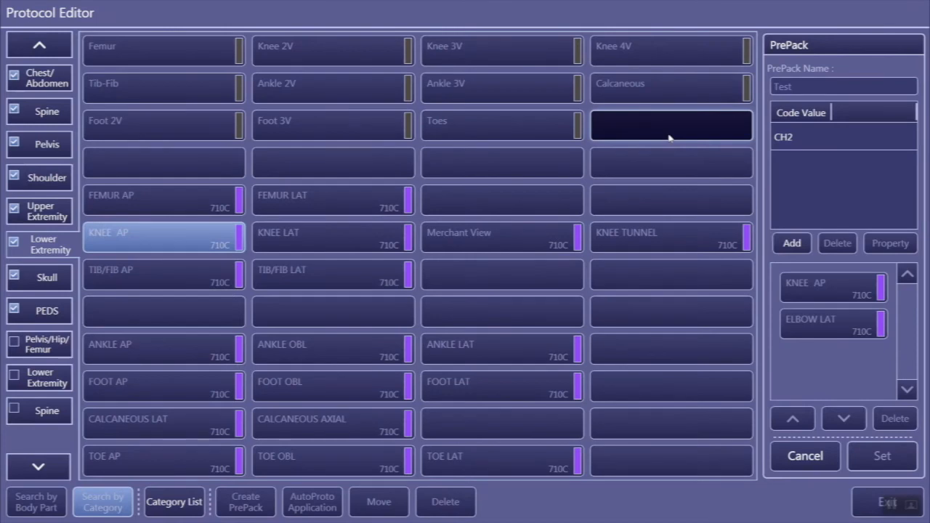
{"action": "left_click", "coordinate": [669, 138]}
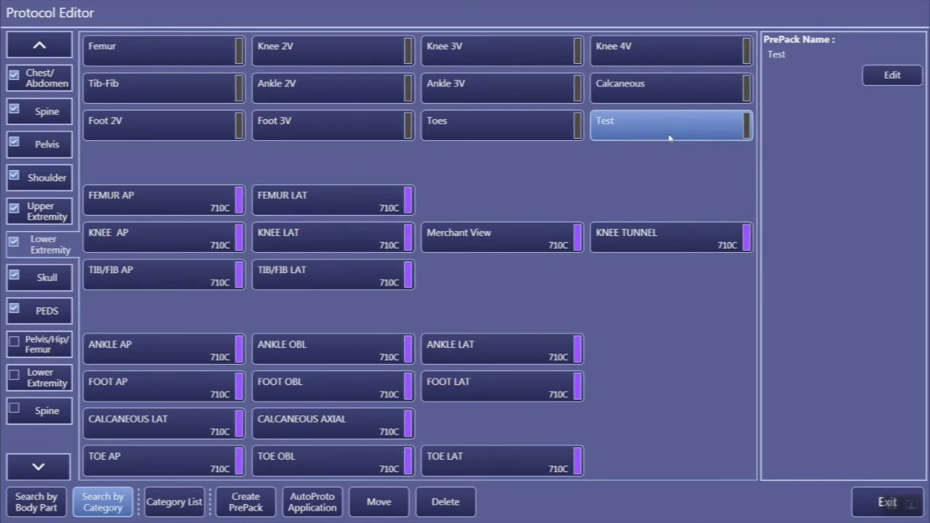
Step: Edit the Test PrePack beside Toes and change its name to TEST
{"action": "left_click", "coordinate": [886, 79]}
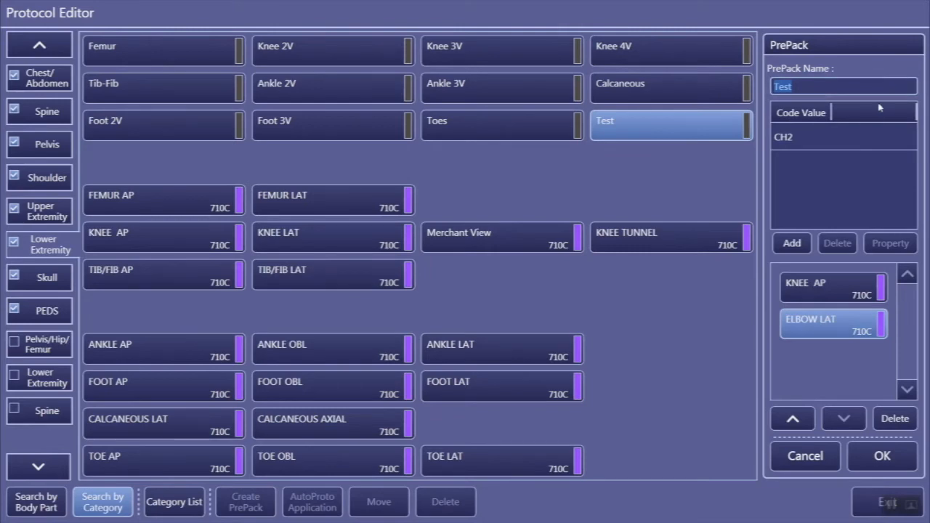
{"action": "left_click", "coordinate": [830, 88]}
{"action": "key", "text": "BackSpace"}
{"action": "key", "text": "BackSpace"}
{"action": "key", "text": "BackSpace"}
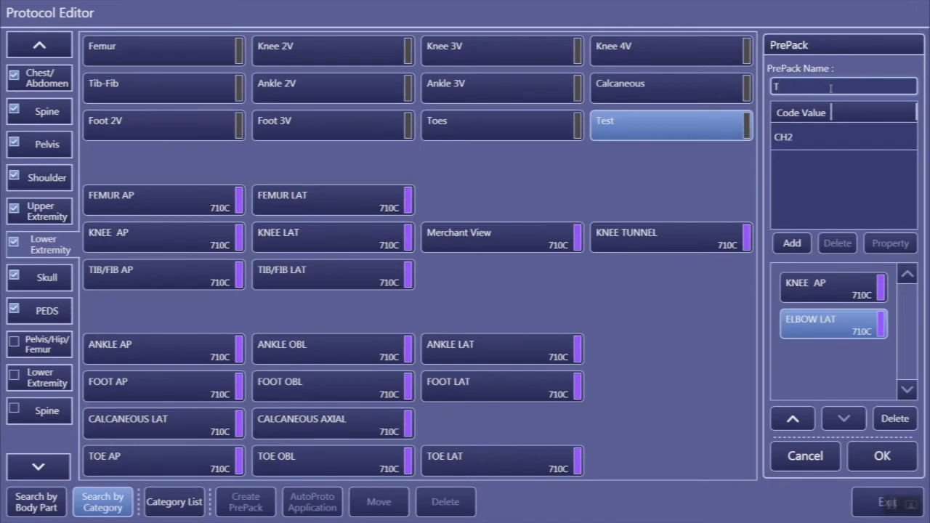
{"action": "type", "text": "EST"}
Step: Move KNEE AP below ELBOW LAT in the PrePack's protocol list and remove KNEE AP from the list
{"action": "left_click", "coordinate": [837, 289]}
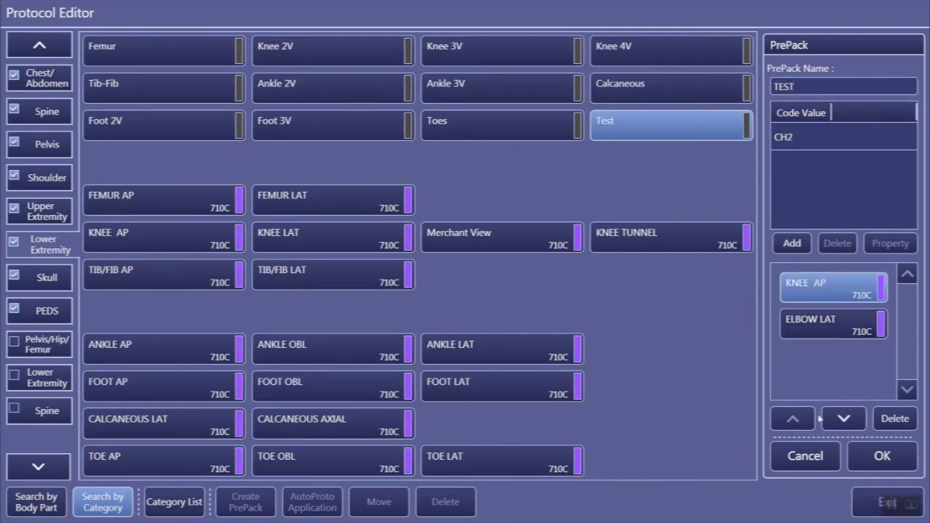
{"action": "left_click", "coordinate": [842, 426]}
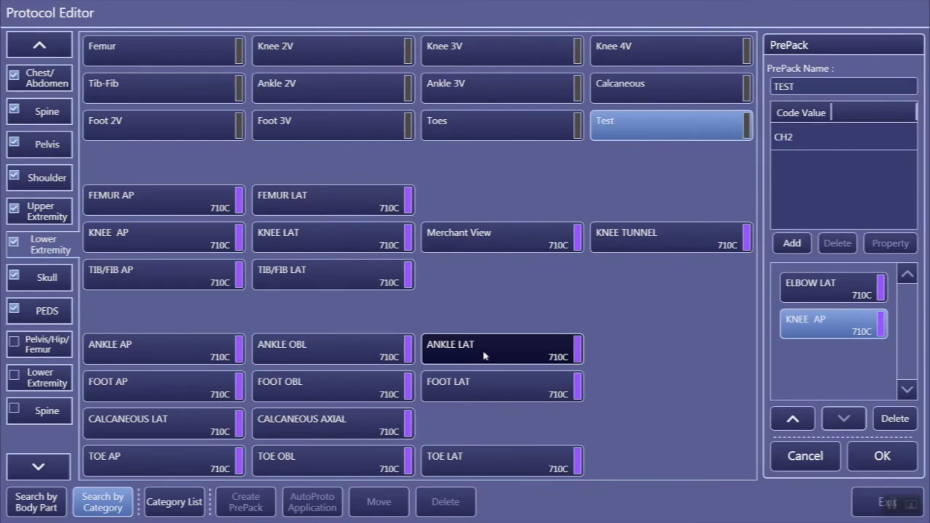
{"action": "left_click", "coordinate": [895, 419]}
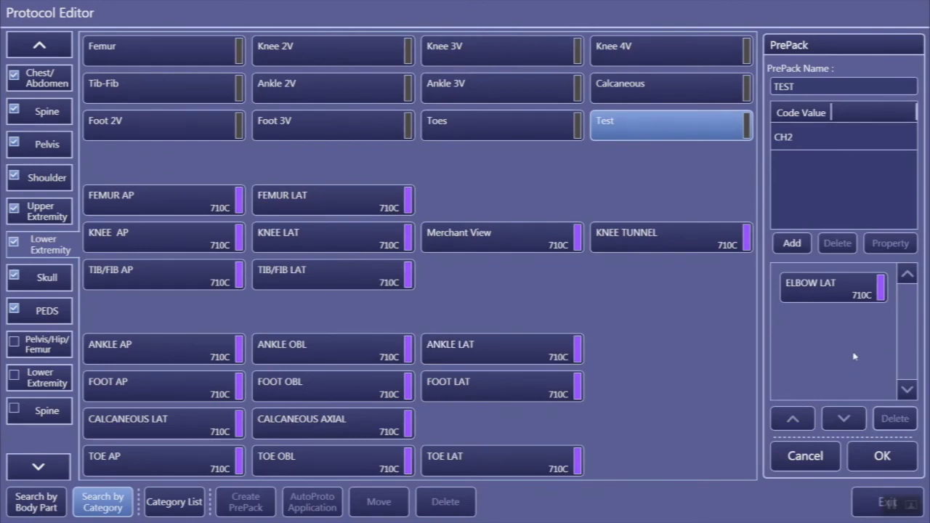
Step: Add CLAVICLE AP and TSL from the Shoulder category to the TEST PrePack and save the edited PrePack
{"action": "left_click", "coordinate": [53, 179]}
{"action": "left_click", "coordinate": [193, 309]}
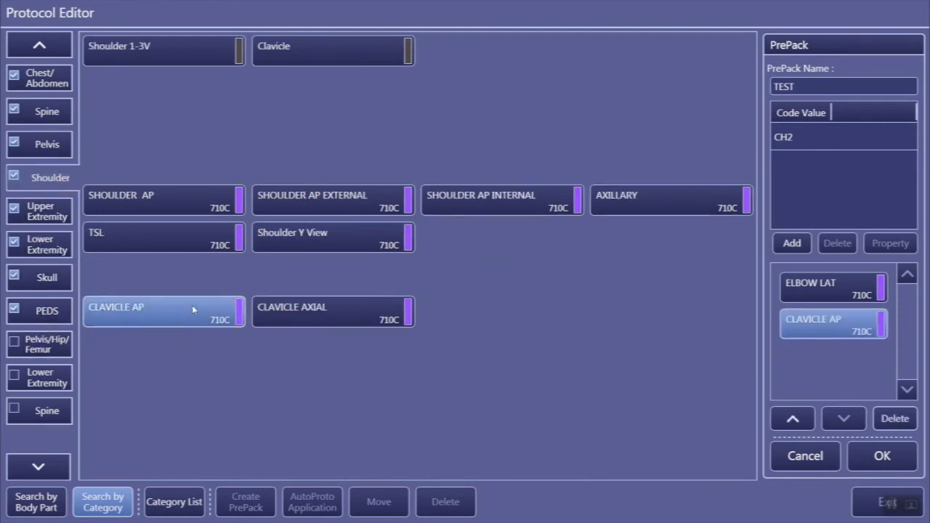
{"action": "left_click", "coordinate": [204, 240]}
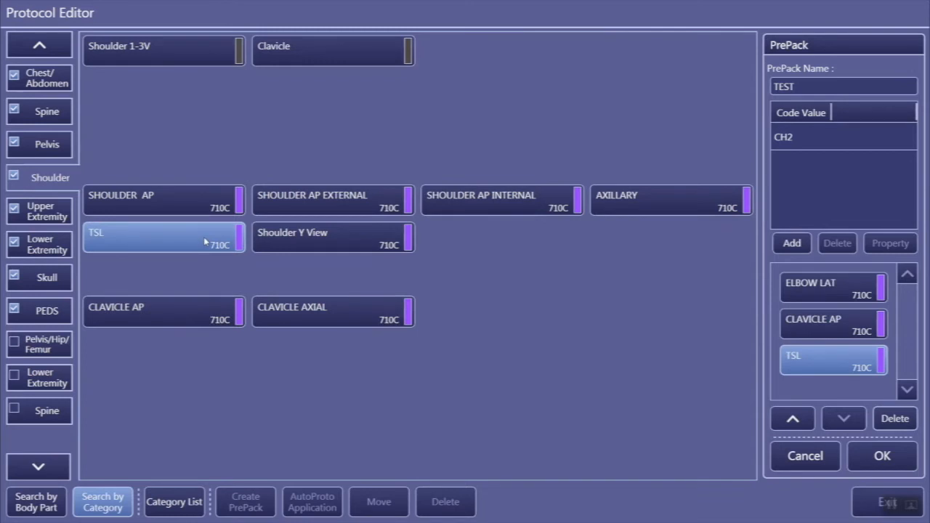
{"action": "left_click", "coordinate": [869, 455]}
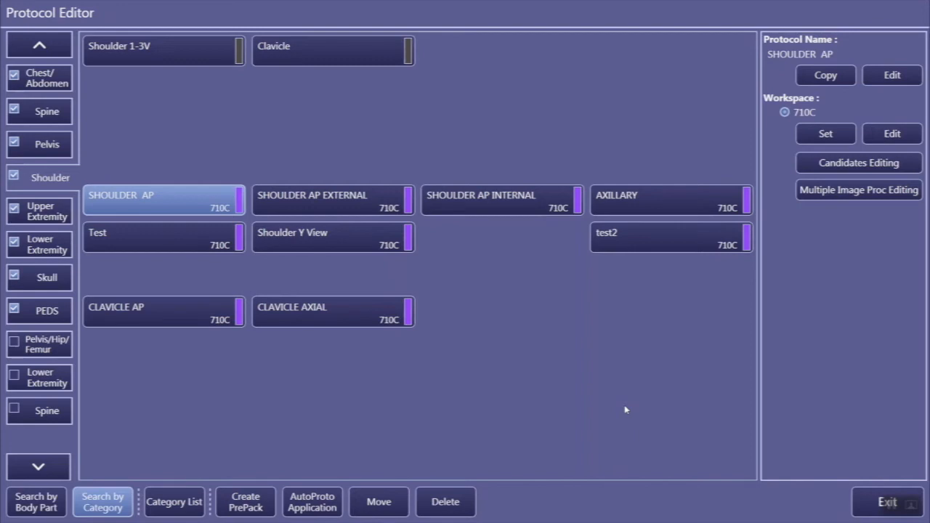
Step: Rename the Test protocol below SHOULDER AP in the Shoulder category as TEST
{"action": "left_click", "coordinate": [195, 240]}
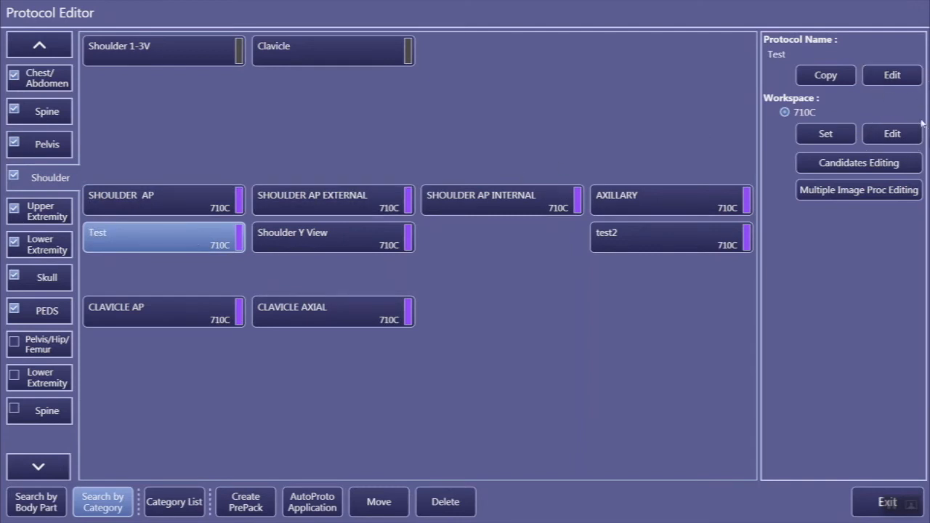
{"action": "left_click", "coordinate": [893, 78]}
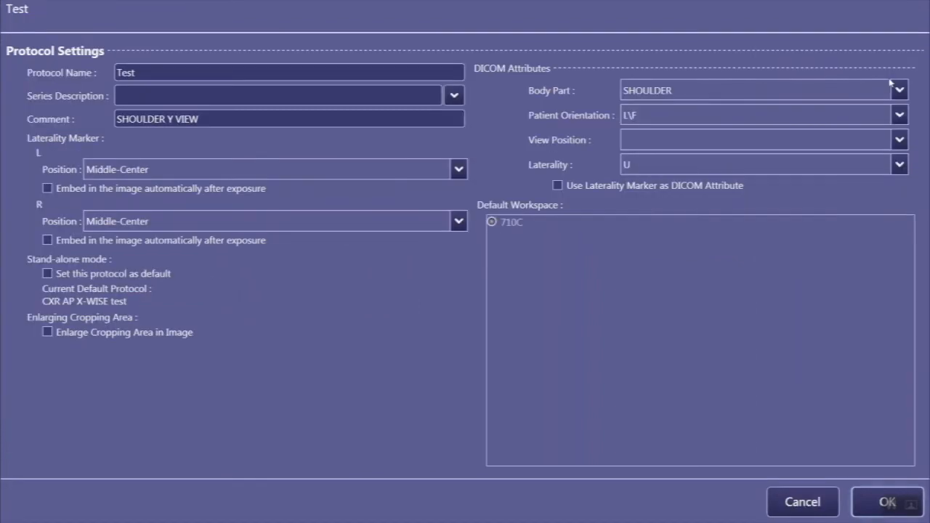
{"action": "double_click", "coordinate": [169, 73]}
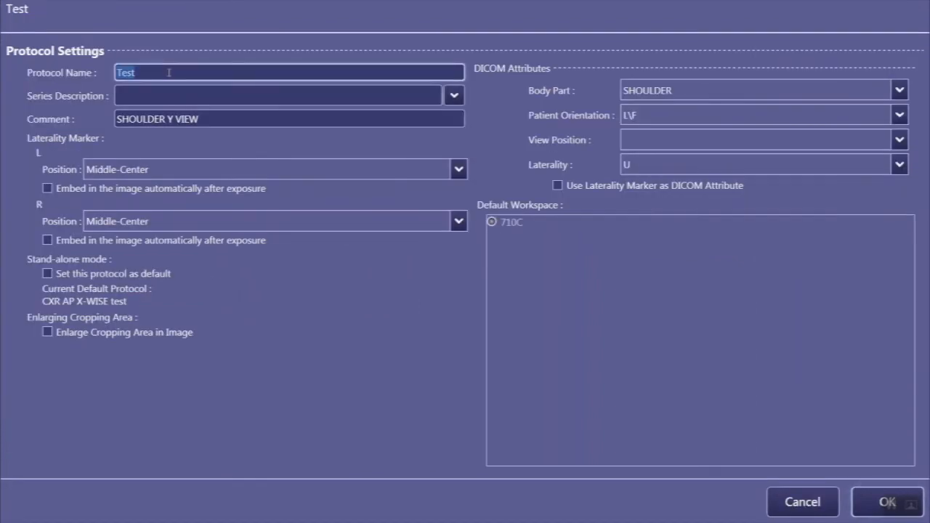
{"action": "type", "text": "TEST"}
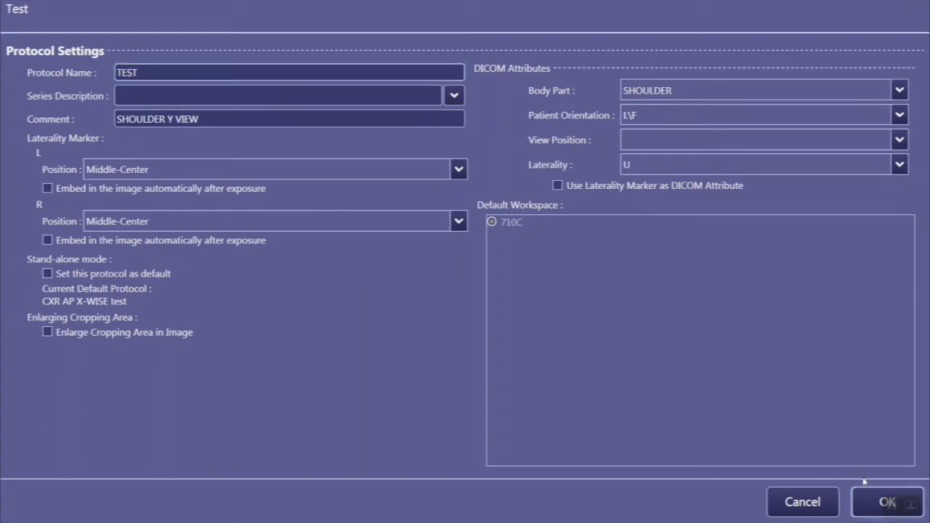
{"action": "left_click", "coordinate": [865, 501]}
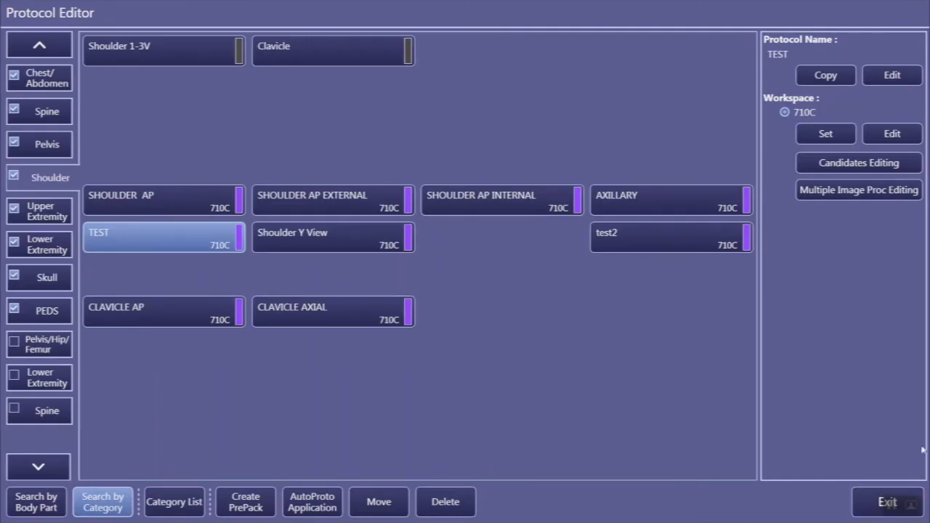
Step: Edit the TEST protocol's 710C workspace, set the protocol name to Test and continue to Protocol Workspace Settings 1
{"action": "left_click", "coordinate": [896, 135]}
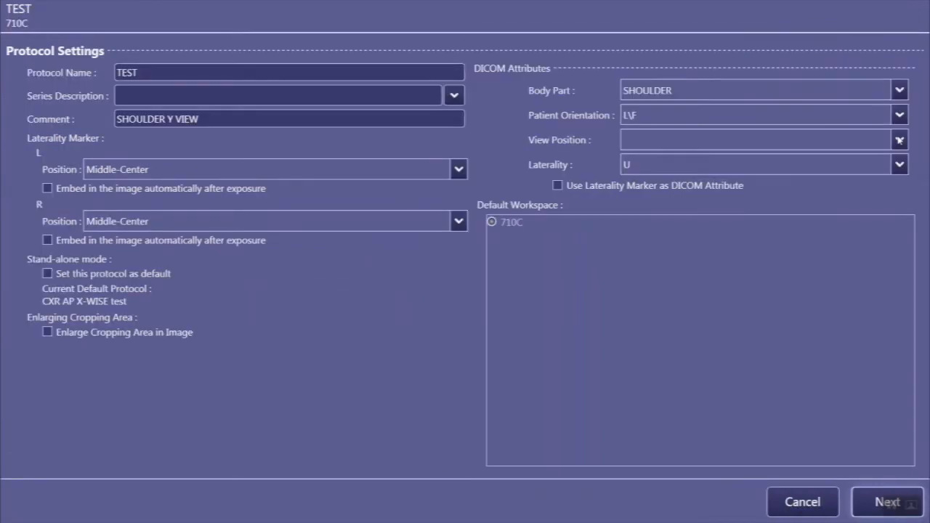
{"action": "left_click", "coordinate": [145, 73]}
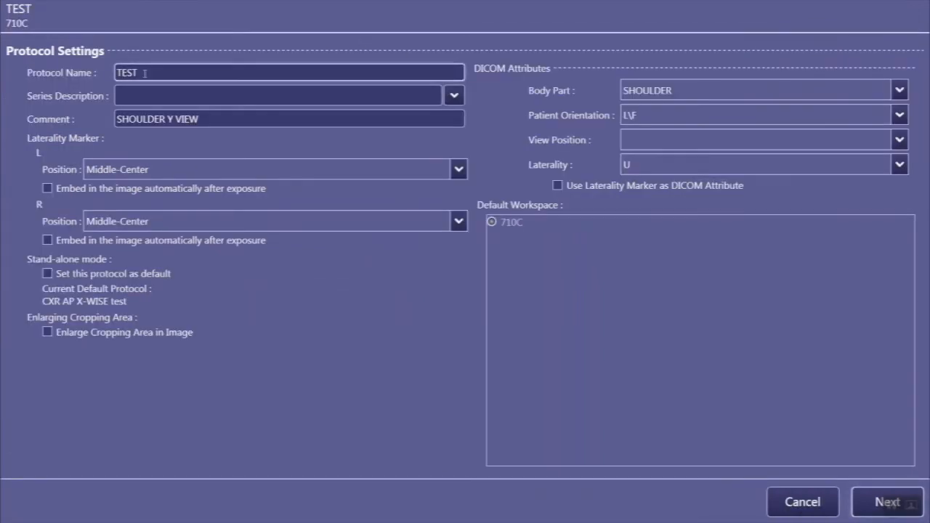
{"action": "double_click", "coordinate": [144, 72]}
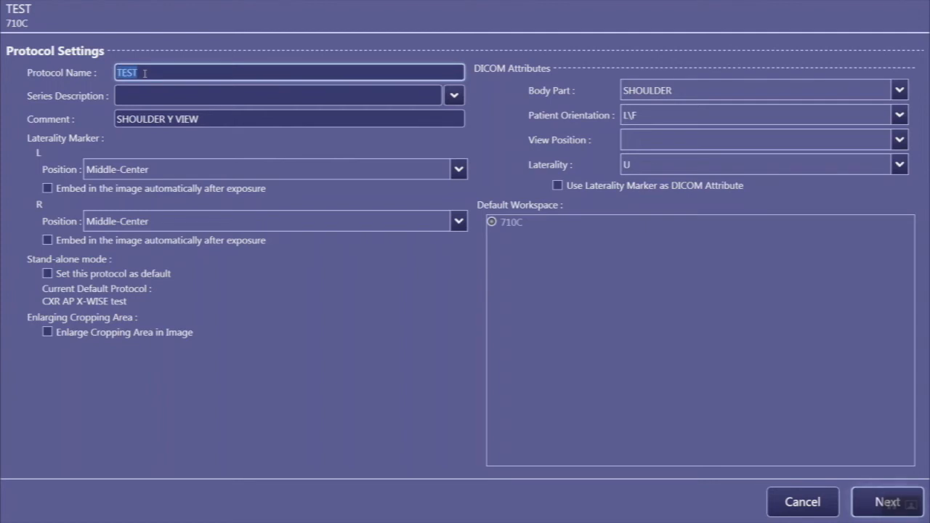
{"action": "type", "text": "Test"}
{"action": "left_click", "coordinate": [867, 507]}
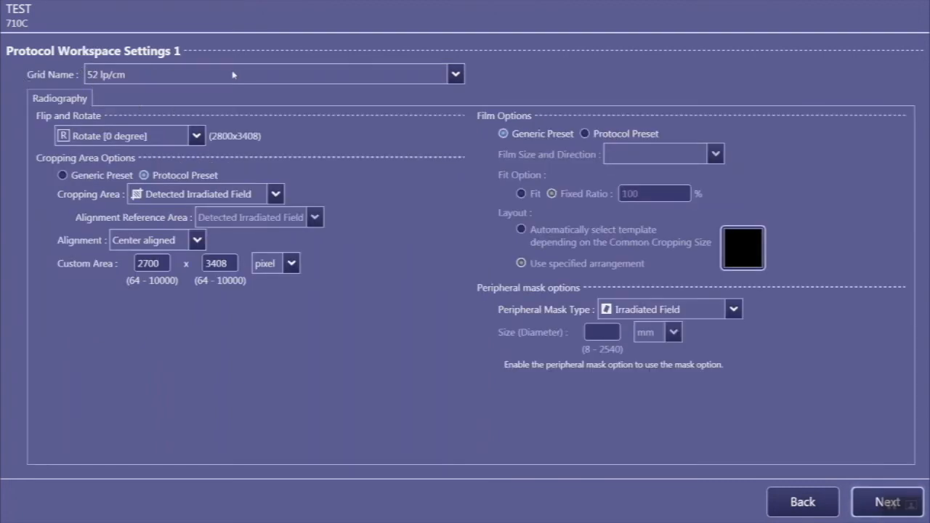
Step: Review the available grid names without changing the grid, and set Flip and Rotate to Rotate [90 degree]
{"action": "left_click", "coordinate": [455, 74]}
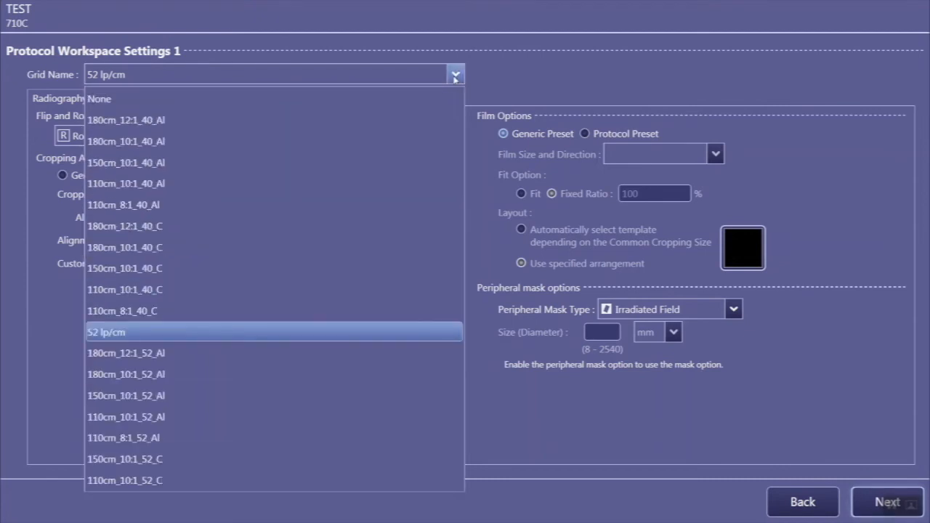
{"action": "left_click", "coordinate": [455, 74]}
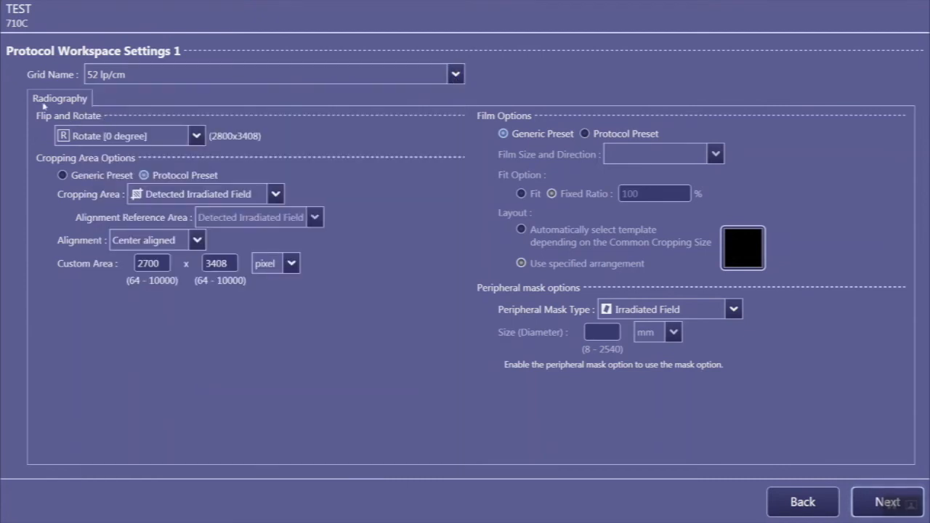
{"action": "left_click", "coordinate": [196, 136]}
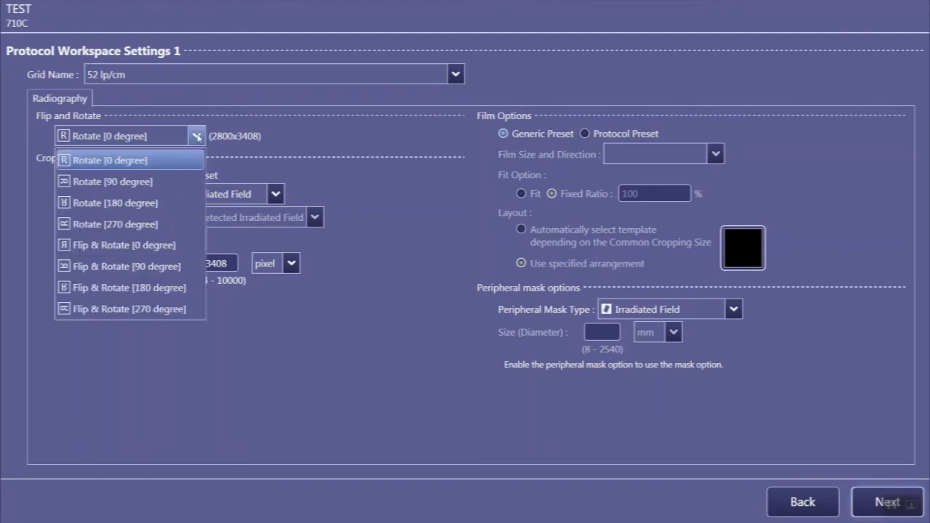
{"action": "left_click", "coordinate": [134, 182]}
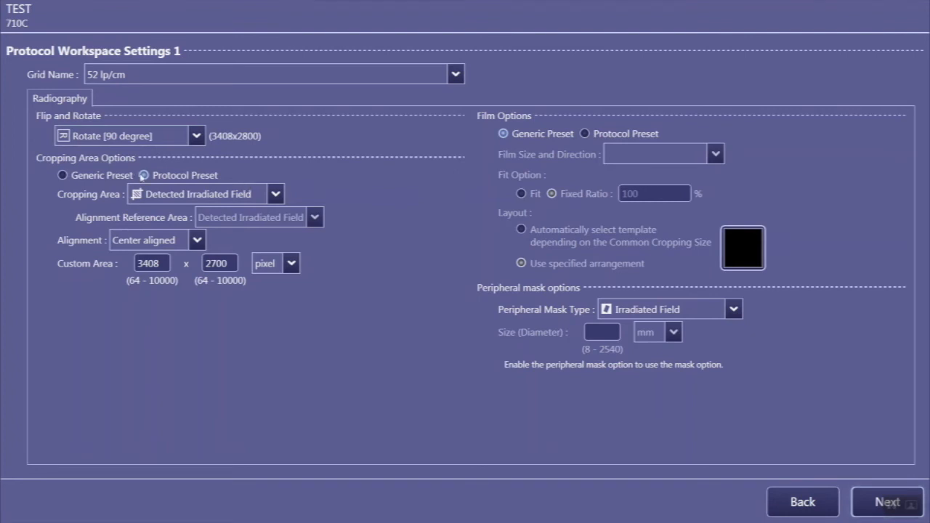
Step: Try the Effective Area cropping option, settle on Custom Area for the cropping area and continue to Protocol Workspace Settings 2
{"action": "left_click", "coordinate": [276, 195]}
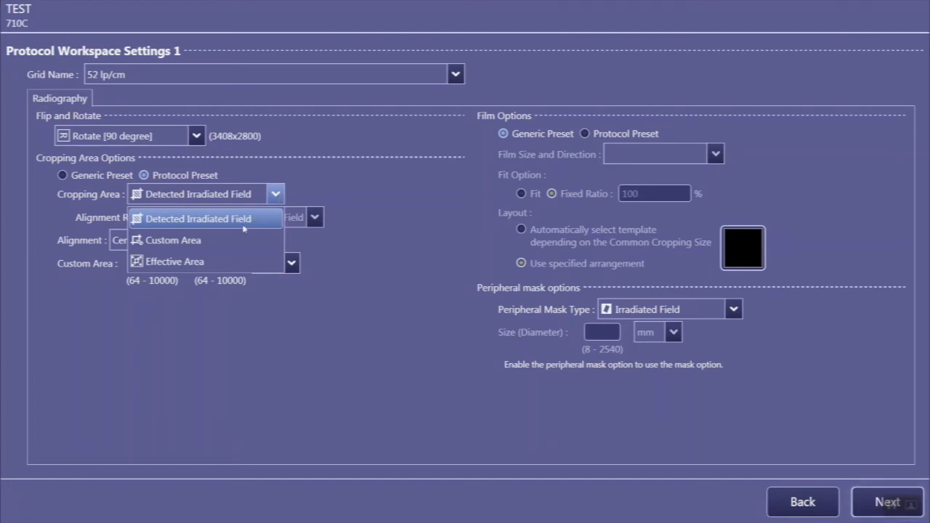
{"action": "left_click", "coordinate": [221, 240]}
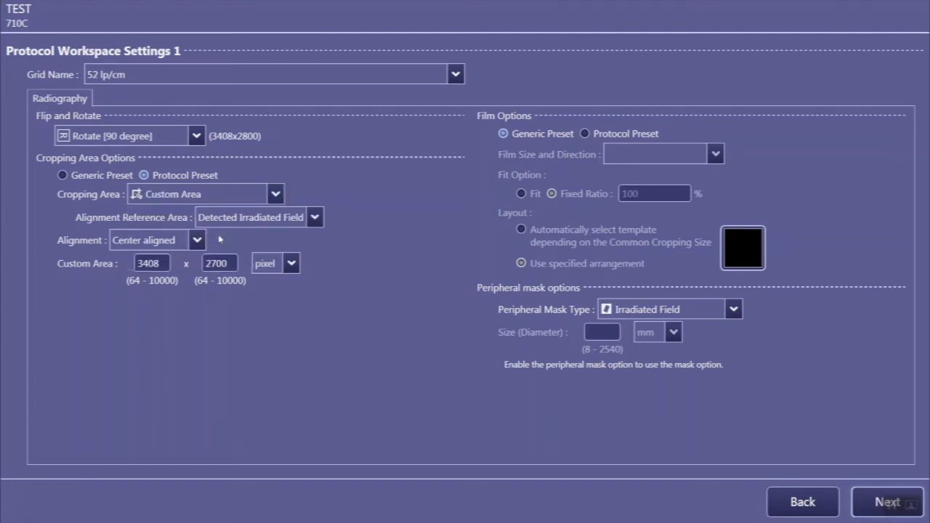
{"action": "left_click", "coordinate": [276, 195]}
{"action": "left_click", "coordinate": [195, 263]}
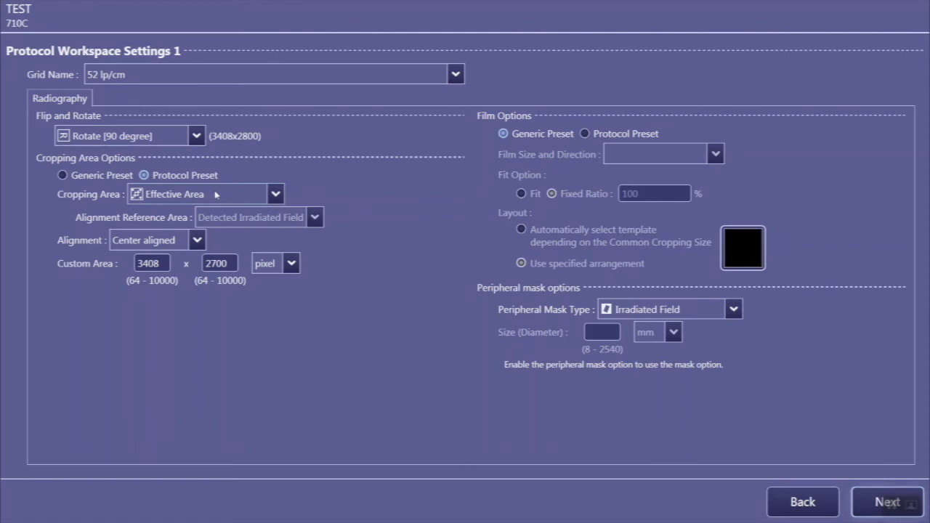
{"action": "left_click", "coordinate": [274, 194]}
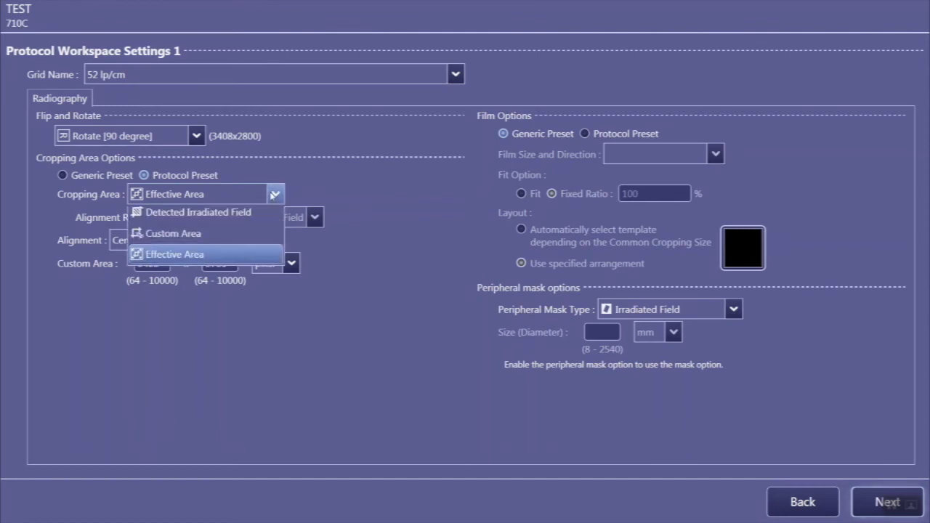
{"action": "left_click", "coordinate": [196, 243]}
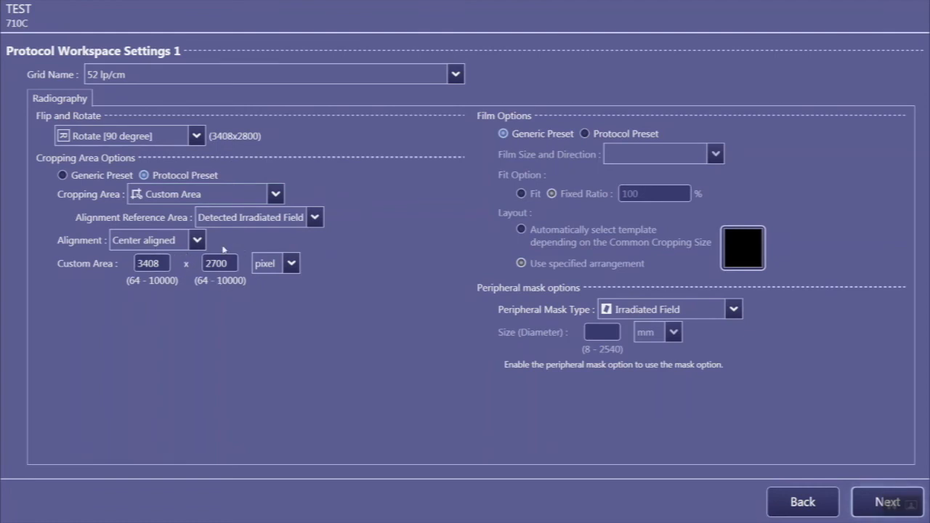
{"action": "left_click", "coordinate": [860, 502]}
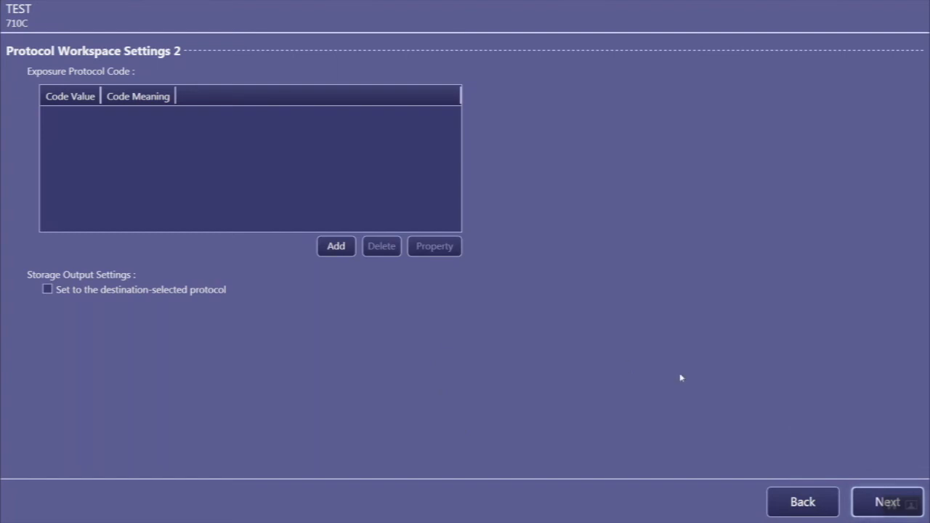
Step: Leave the exposure protocol codes empty, enable Prolonged Exposure in the APR Editor and save the TEST protocol's workspace settings
{"action": "left_click", "coordinate": [858, 509]}
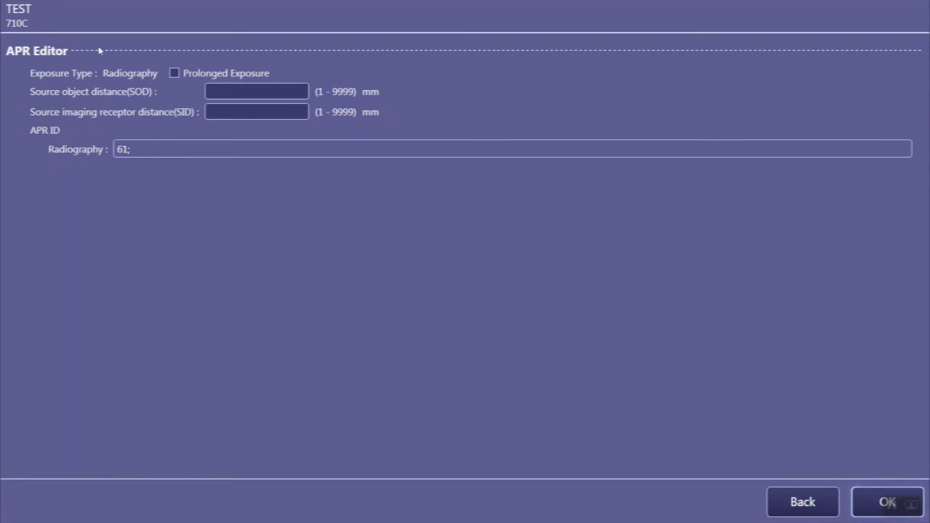
{"action": "left_click", "coordinate": [174, 74]}
{"action": "left_click", "coordinate": [869, 505]}
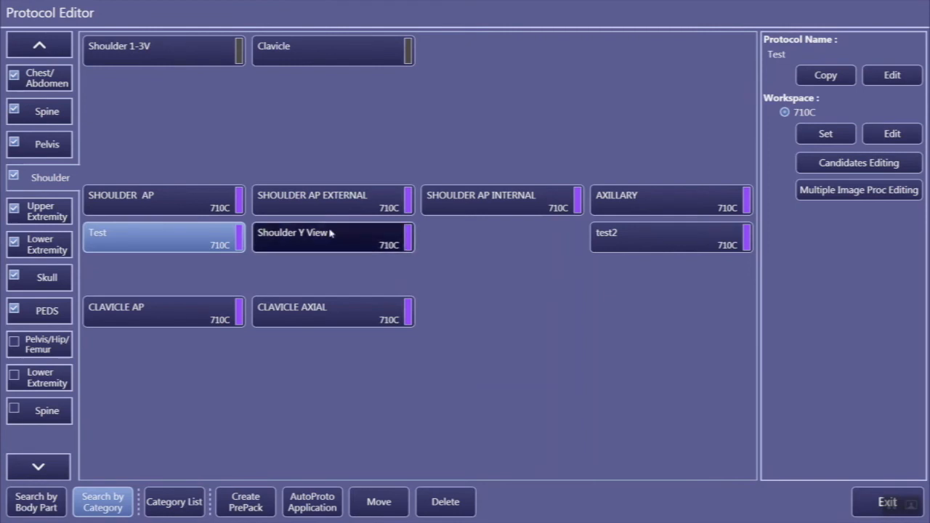
Step: Duplicate the SHOULDER AP protocol in the Shoulder category and acknowledge the registration of the copy
{"action": "left_click", "coordinate": [235, 206]}
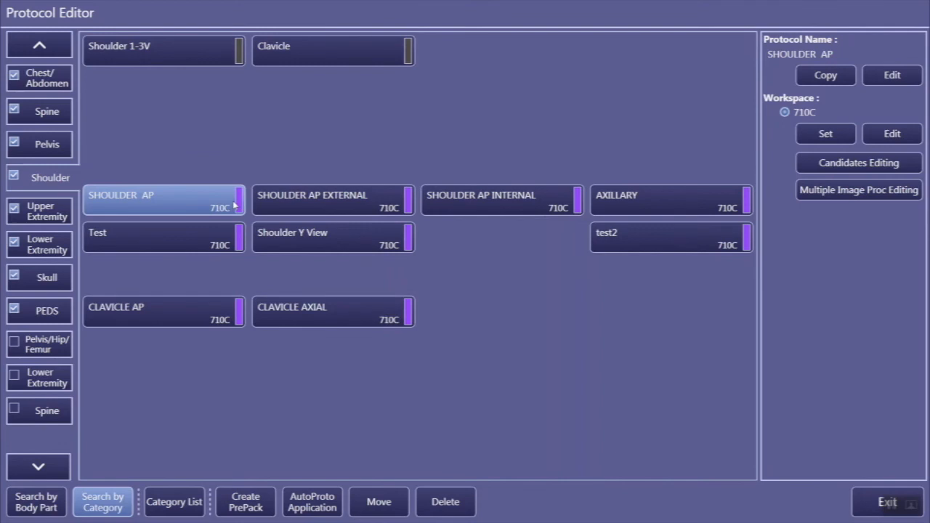
{"action": "left_click", "coordinate": [833, 77]}
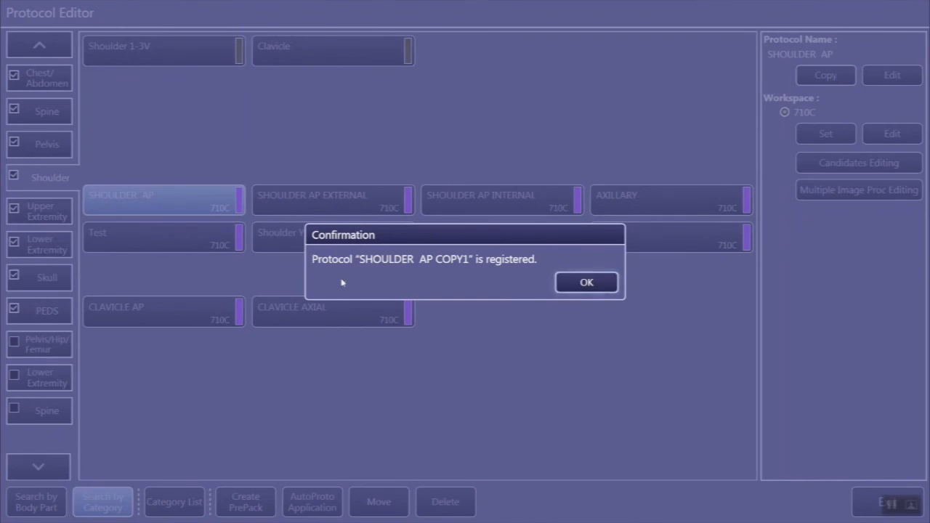
{"action": "left_click", "coordinate": [587, 283]}
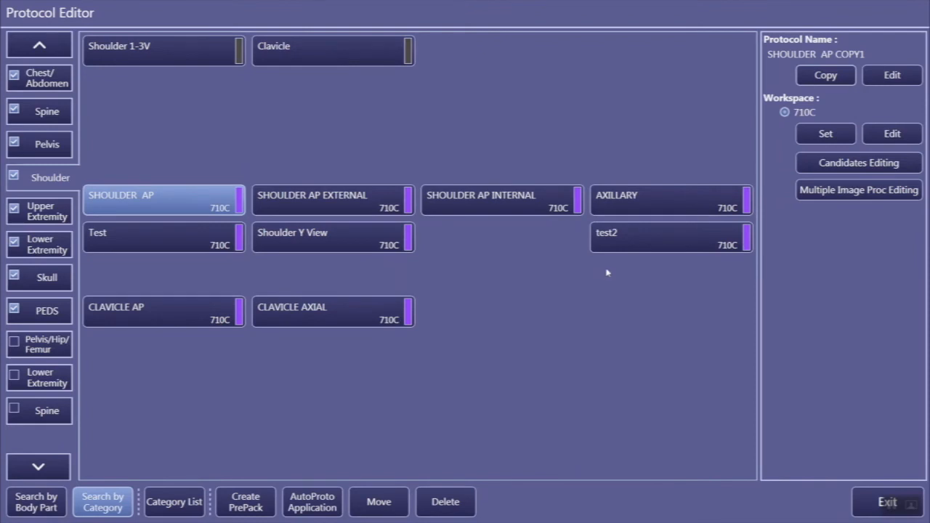
Step: Rename the SHOULDER AP copy as test through its 710C workspace settings and place it in the fourth-column slot level with CLAVICLE AXIAL
{"action": "left_click", "coordinate": [893, 135]}
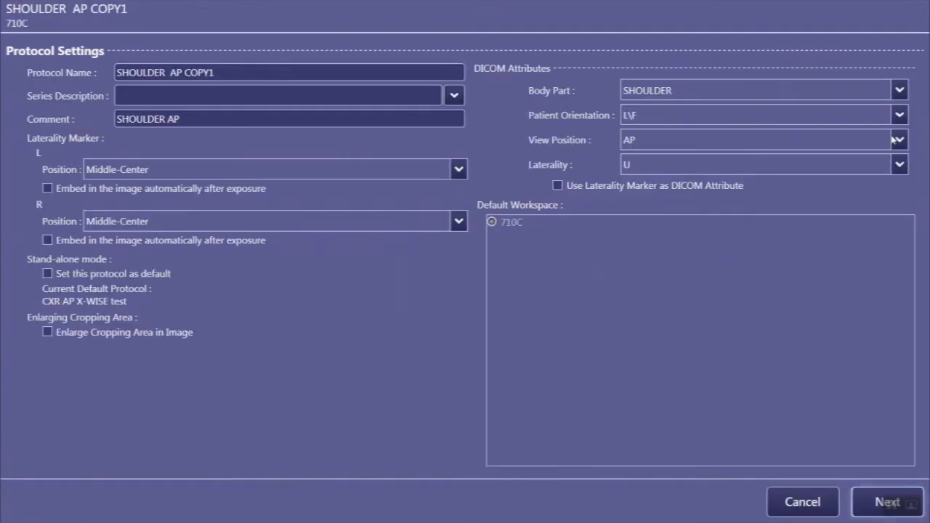
{"action": "triple_click", "coordinate": [253, 71]}
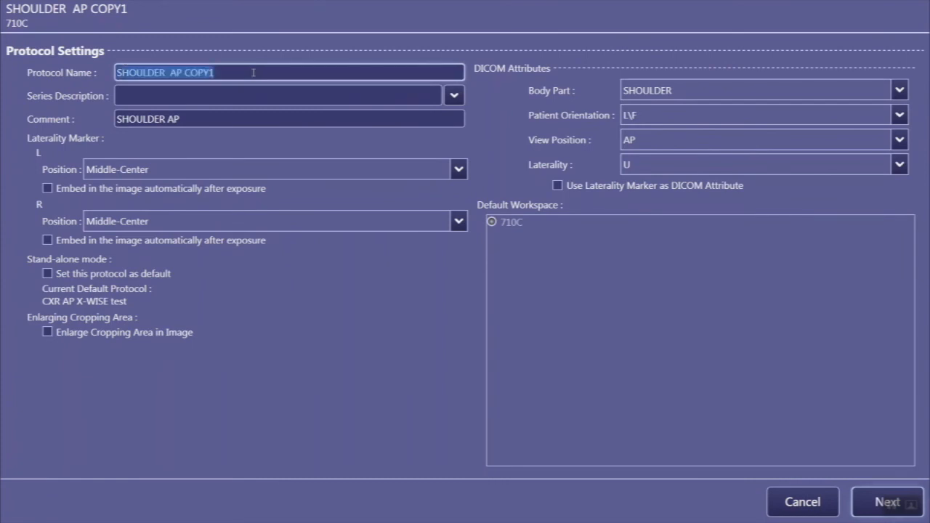
{"action": "type", "text": "tes"}
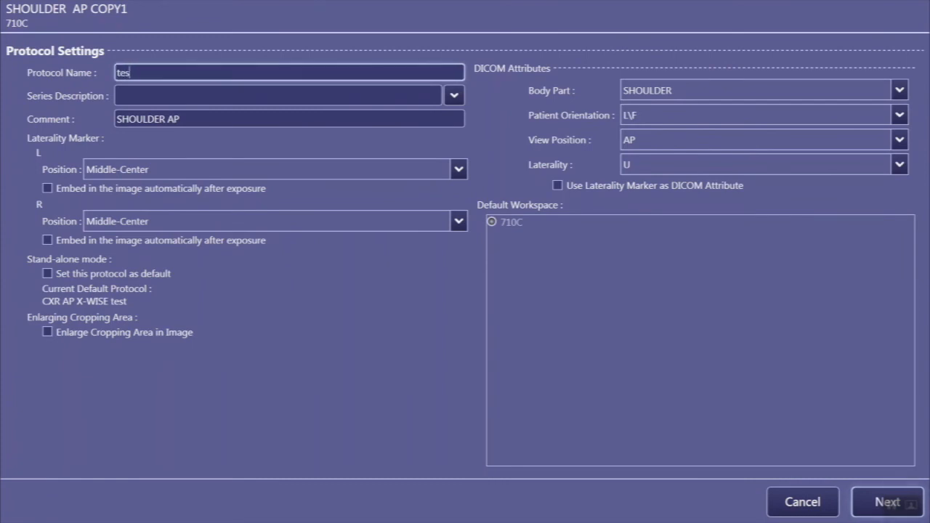
{"action": "type", "text": "t"}
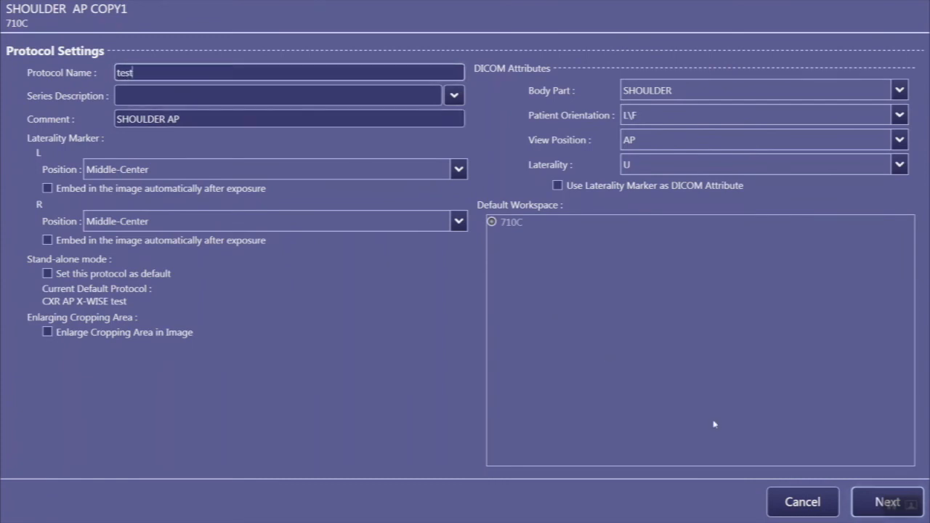
{"action": "left_click", "coordinate": [886, 502]}
{"action": "left_click", "coordinate": [886, 502]}
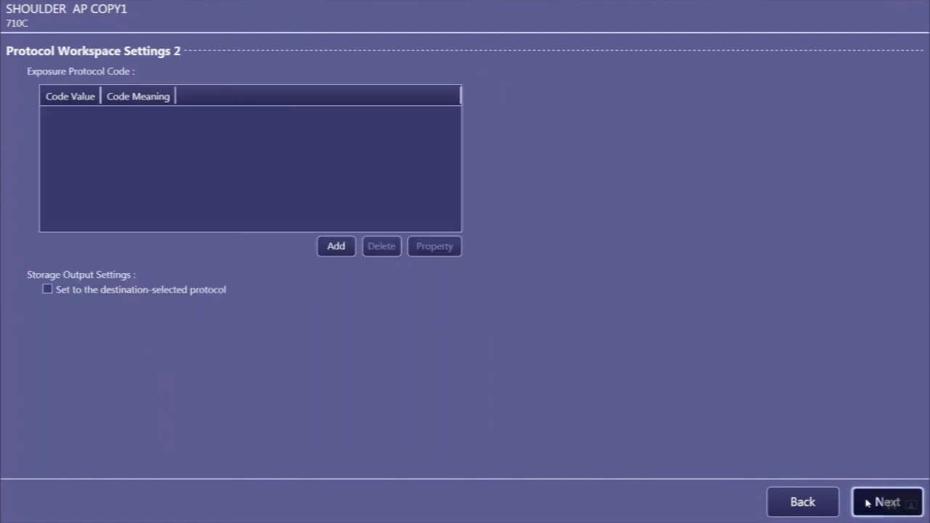
{"action": "left_click", "coordinate": [867, 503]}
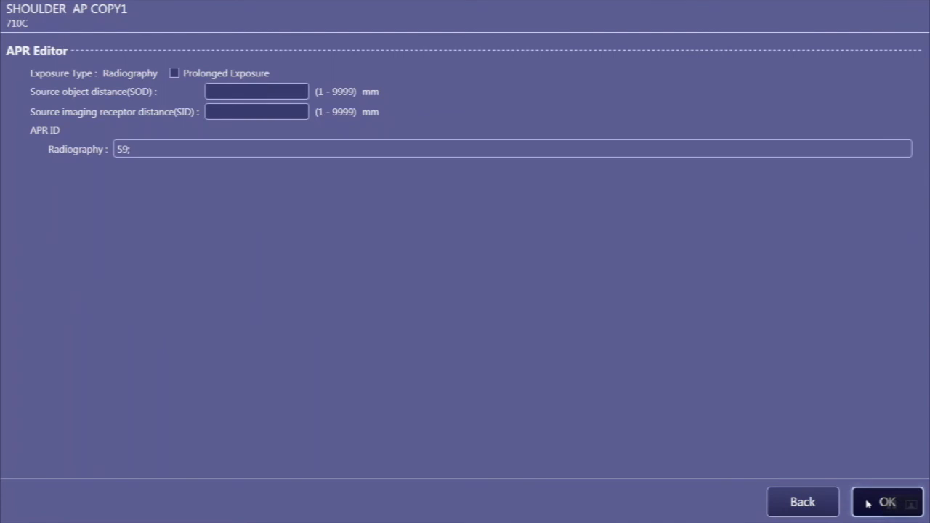
{"action": "left_click", "coordinate": [867, 503]}
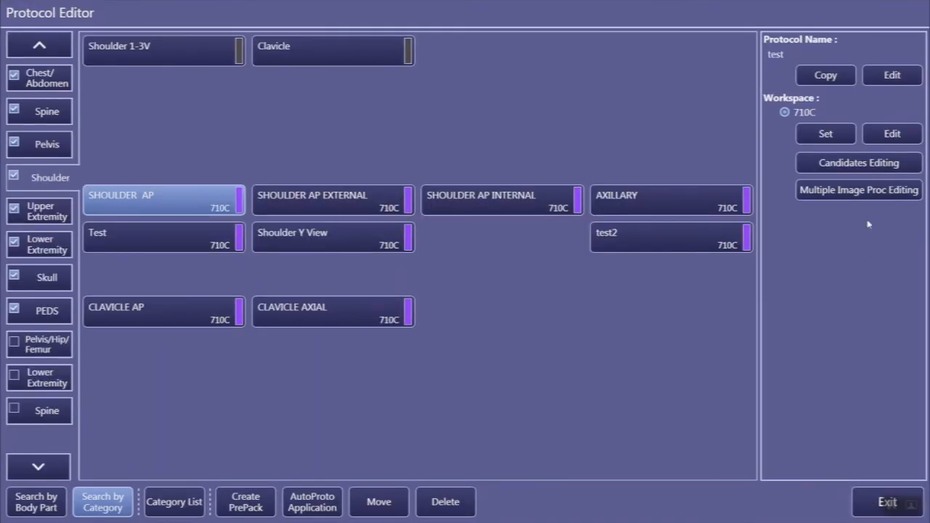
{"action": "left_click", "coordinate": [824, 136]}
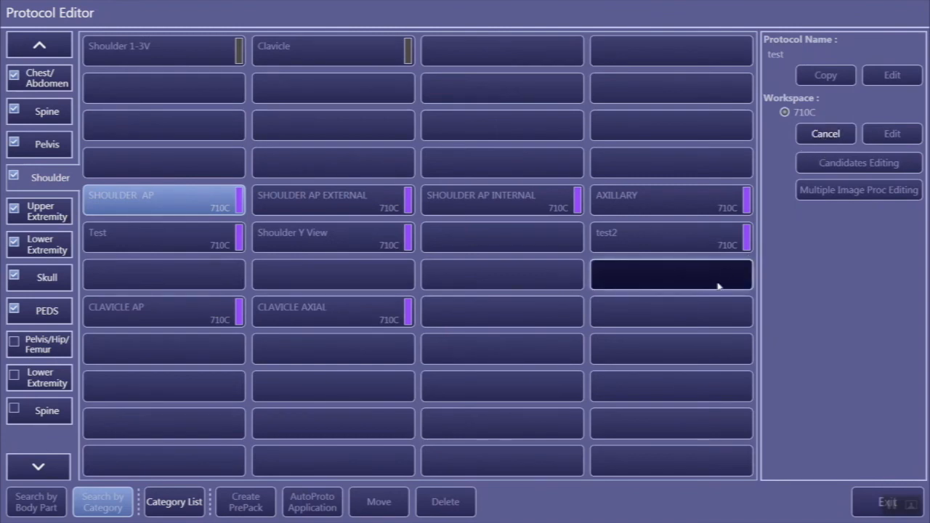
{"action": "left_click", "coordinate": [710, 318]}
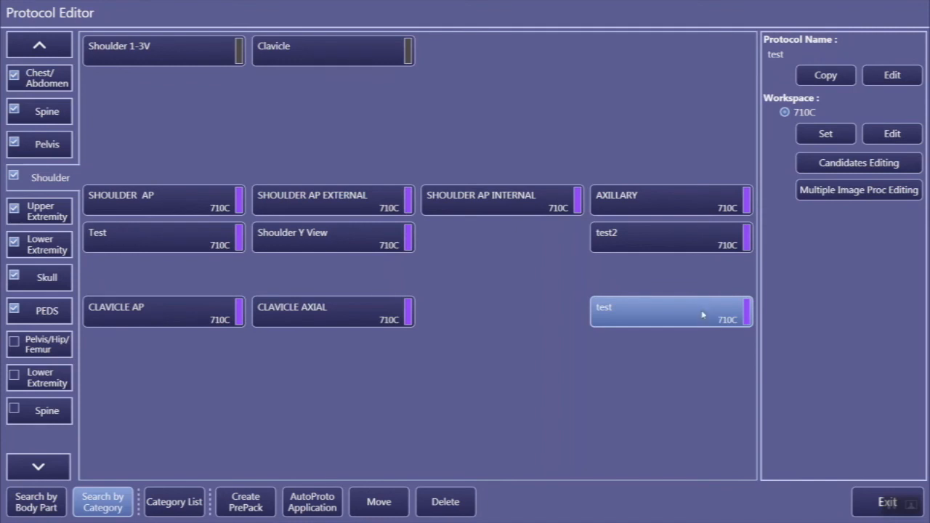
Step: Assign the test2 and AXILLARY protocols to the new test protocol for Multiple Image Processing and save the selection
{"action": "left_click", "coordinate": [856, 191]}
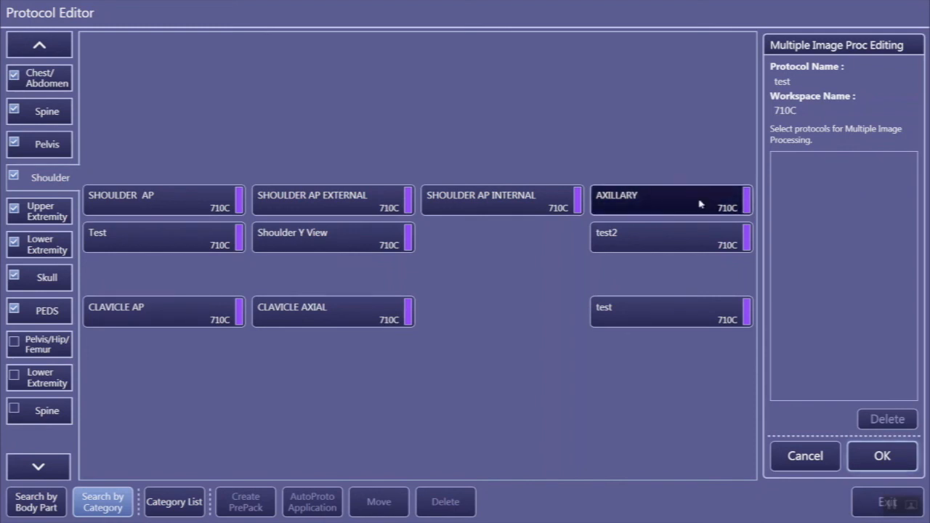
{"action": "left_click", "coordinate": [687, 238]}
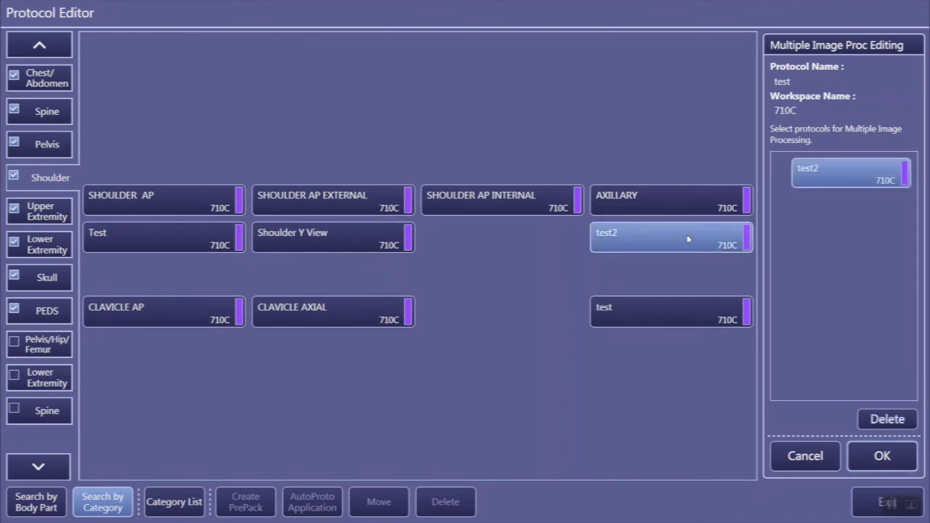
{"action": "left_click", "coordinate": [686, 205]}
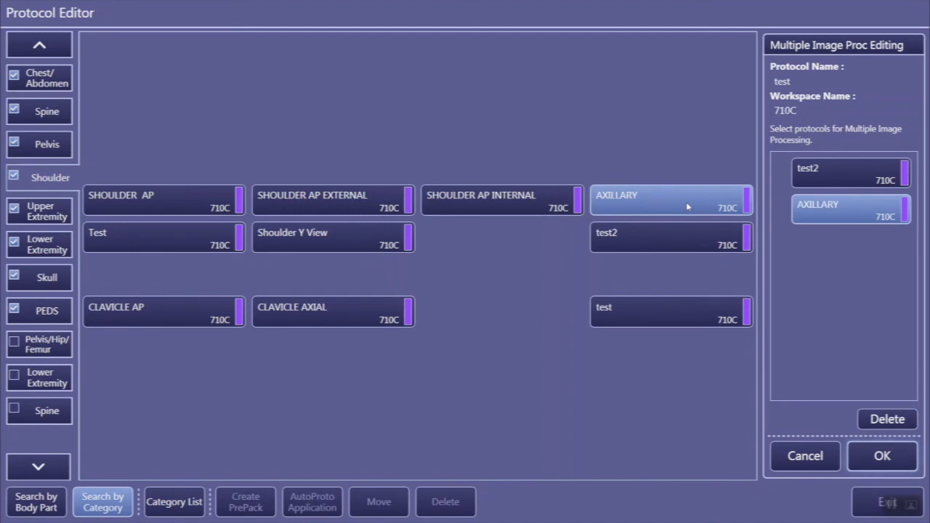
{"action": "left_click", "coordinate": [882, 456]}
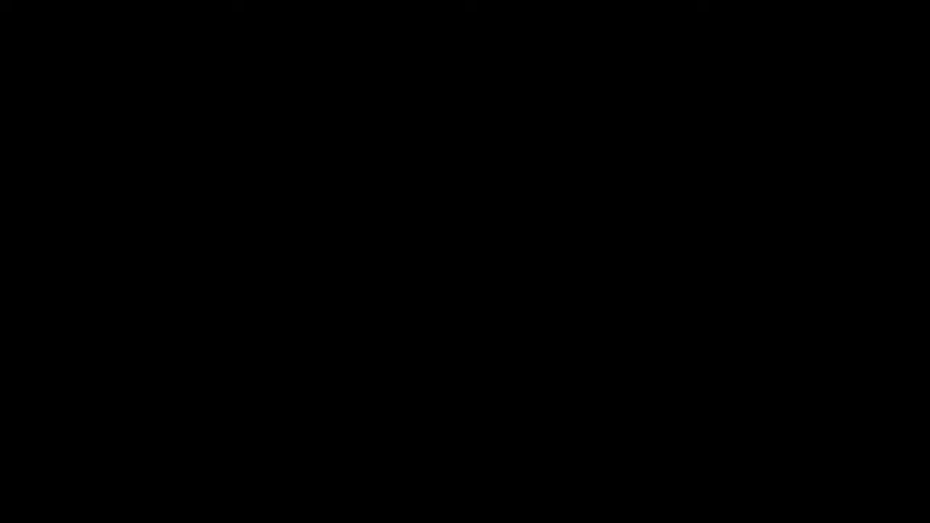